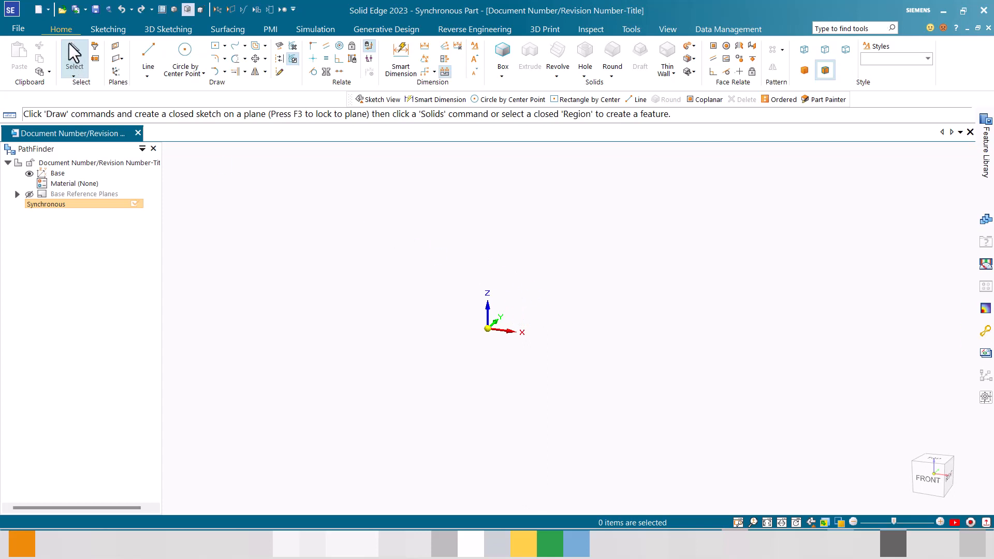
# Step: Switch the part to the Ordered environment and start an Extrude sketch on the horizontal XY reference plane
pyautogui.rightClick(64, 204)
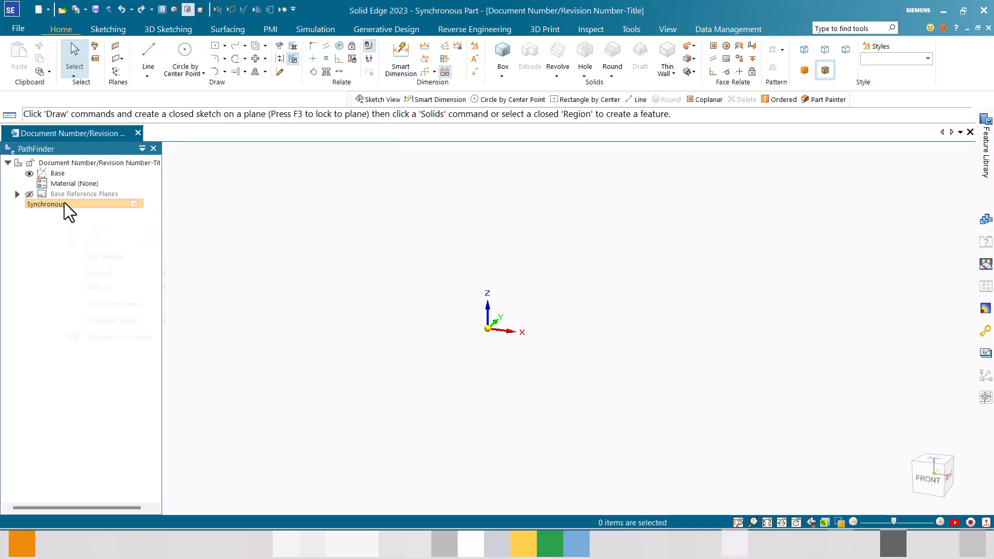
pyautogui.click(112, 338)
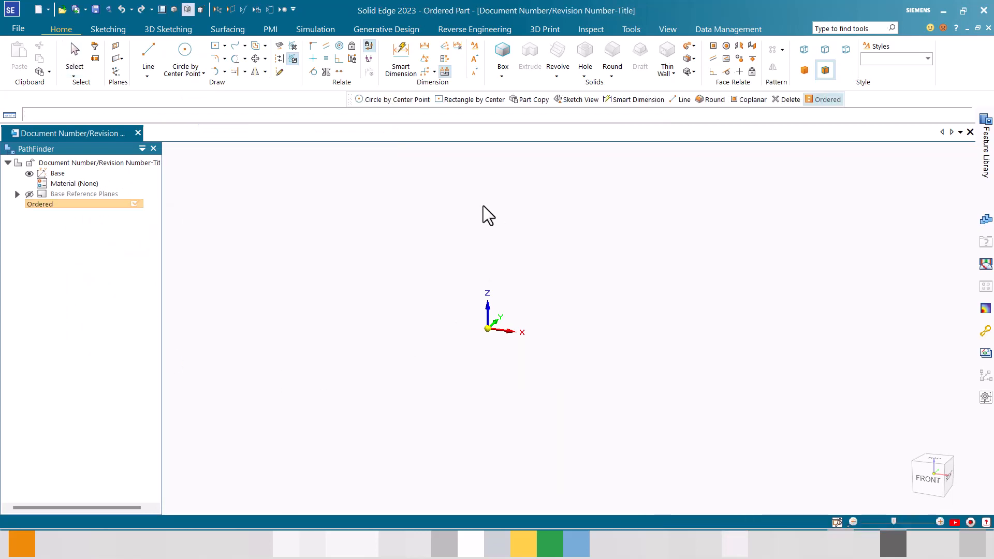
pyautogui.click(311, 56)
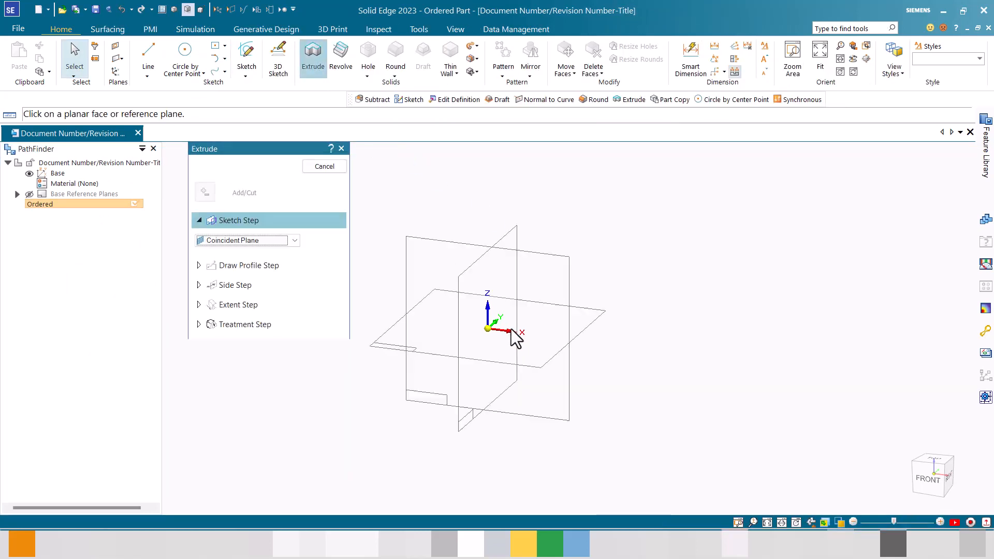
pyautogui.click(535, 353)
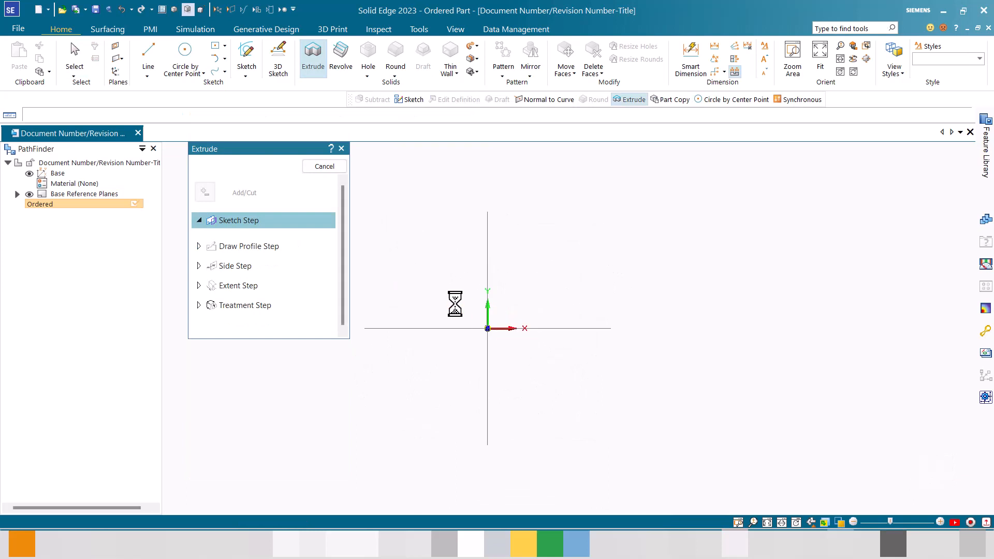
# Step: Sketch a 100 mm wide by 50 mm high rectangle centred on the origin and finish the profile sketch
pyautogui.click(225, 47)
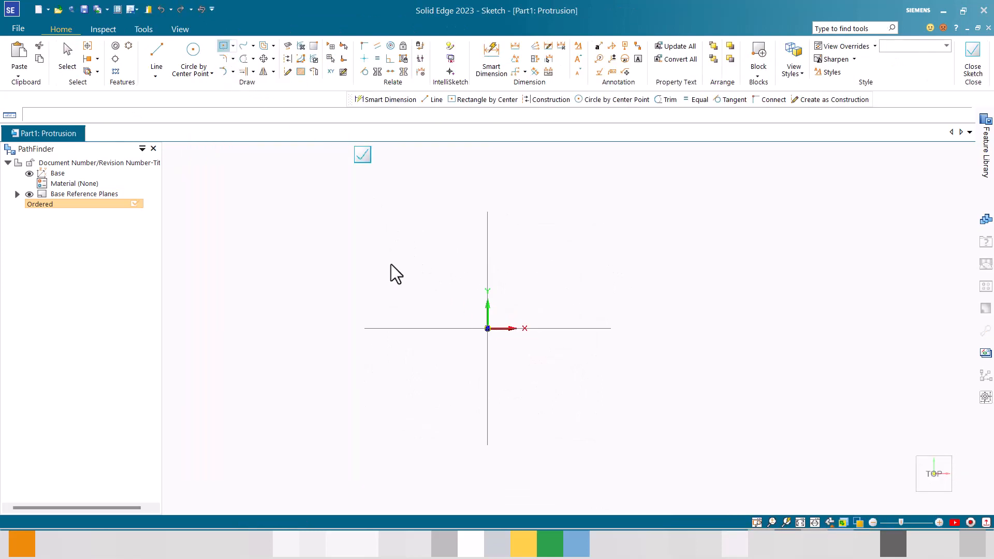
pyautogui.click(487, 329)
pyautogui.click(624, 413)
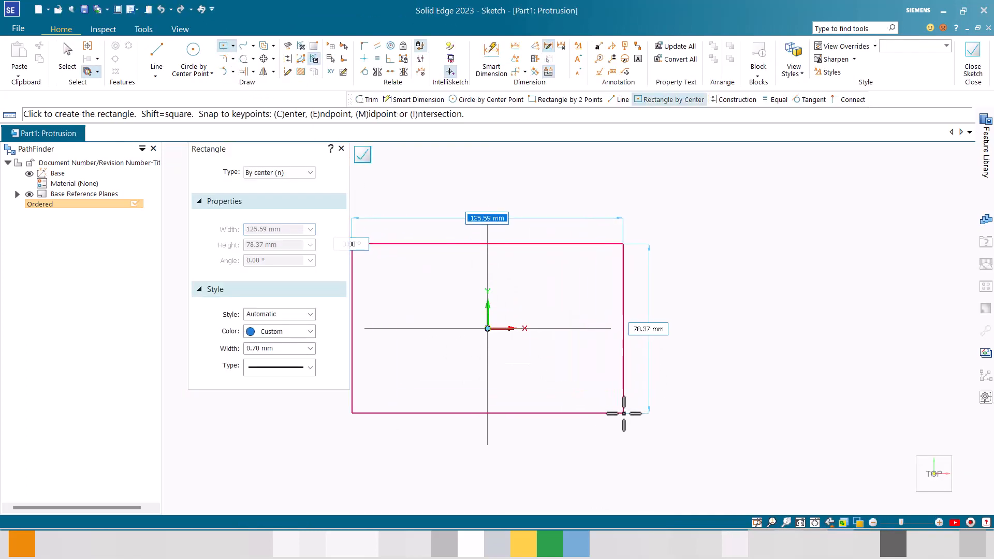
pyautogui.write('100')
pyautogui.press('Tab')
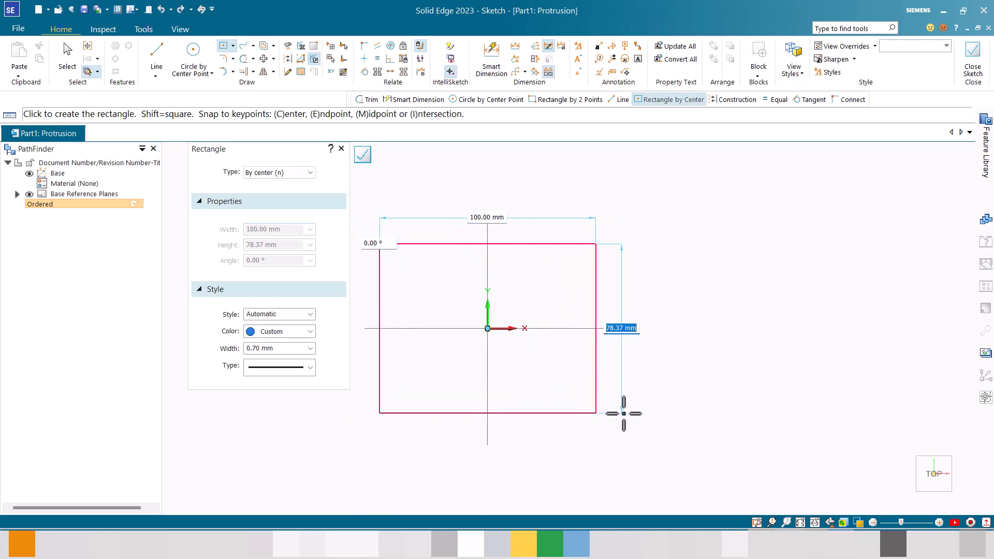
pyautogui.write('50')
pyautogui.press('Tab')
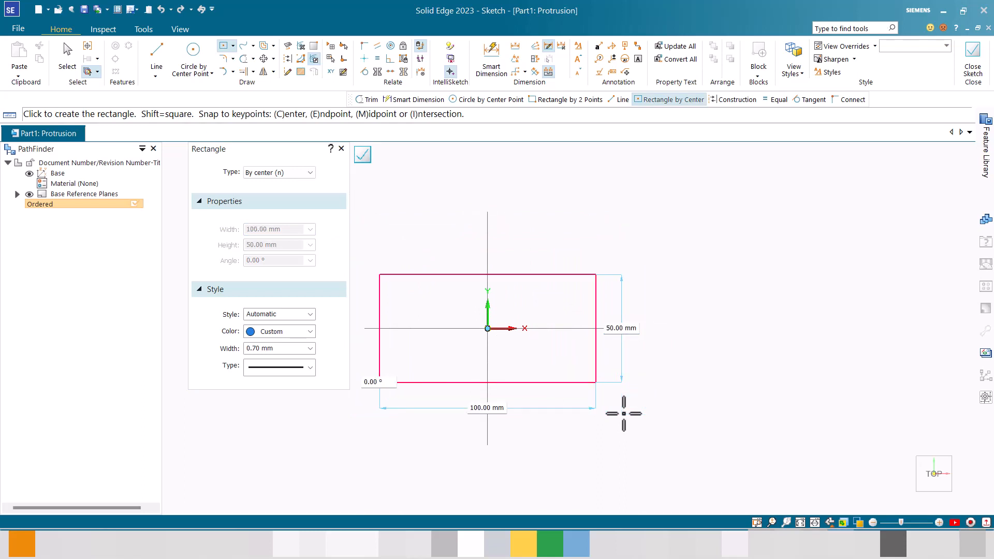
pyautogui.click(624, 413)
pyautogui.click(971, 58)
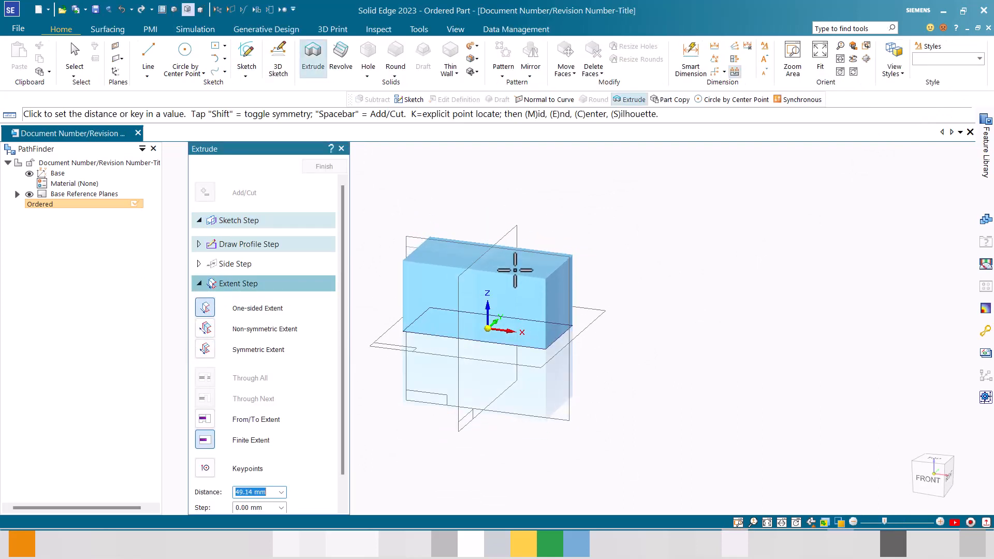
# Step: Extrude the rectangular profile 30 mm upward with a one-sided finite extent and finish the feature
pyautogui.press('BackSpace')
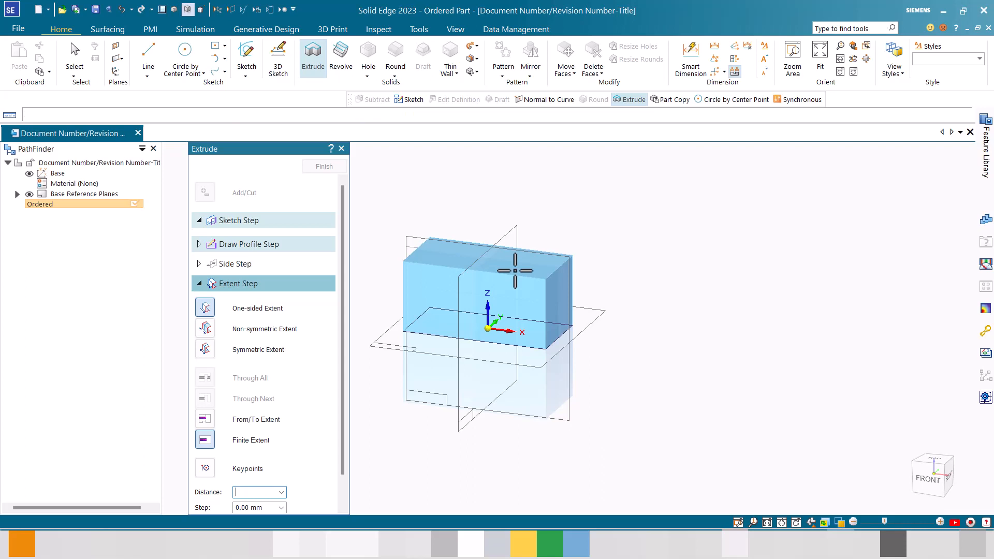
pyautogui.write('30')
pyautogui.press('Tab')
pyautogui.click(516, 270)
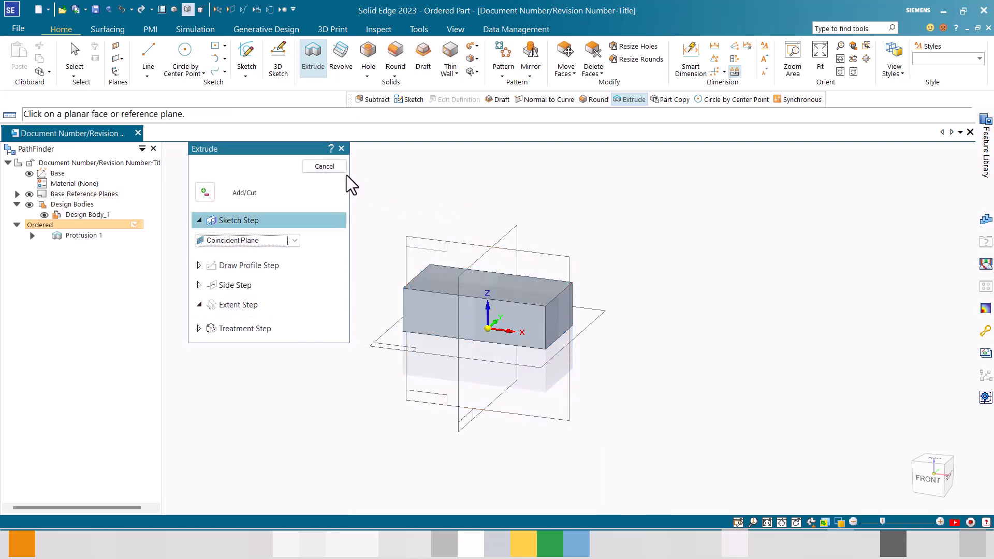
pyautogui.click(325, 166)
# Step: Open the part's variable table and rename the 100 mm dimension variable as Length
pyautogui.scroll(1, 510, 303)
pyautogui.moveTo(508, 294); pyautogui.dragTo(456, 308, button='middle')
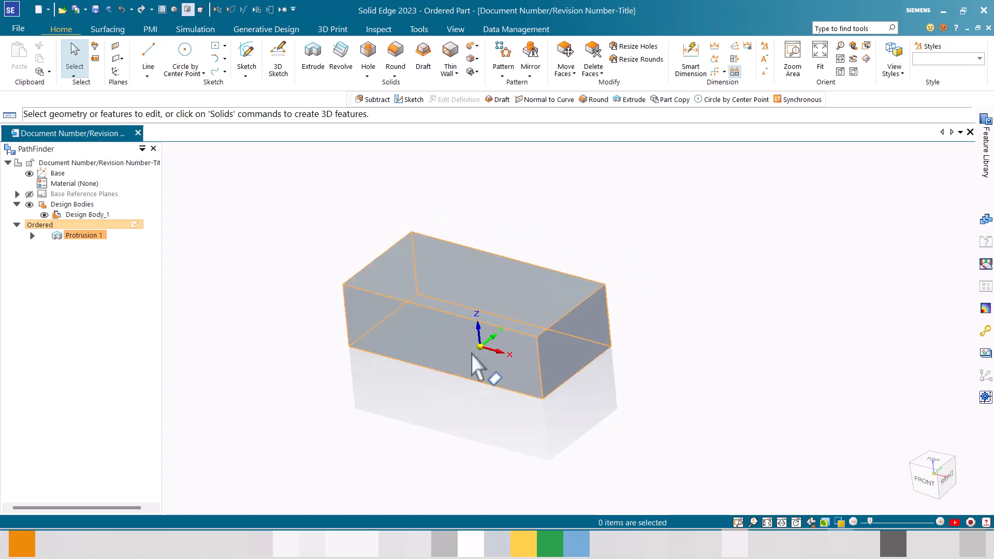
pyautogui.click(419, 29)
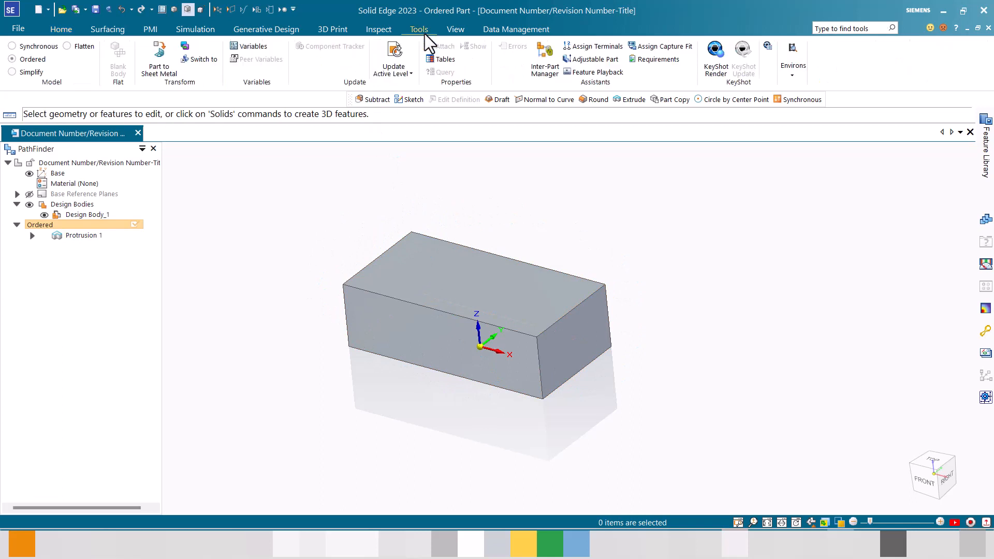
pyautogui.click(246, 47)
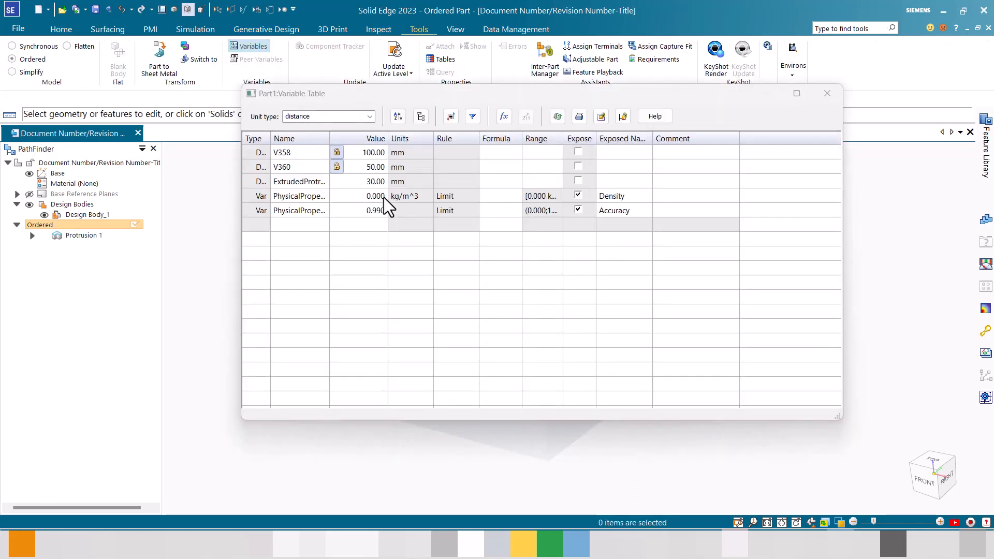
pyautogui.moveTo(381, 97); pyautogui.dragTo(413, 105)
pyautogui.click(333, 163)
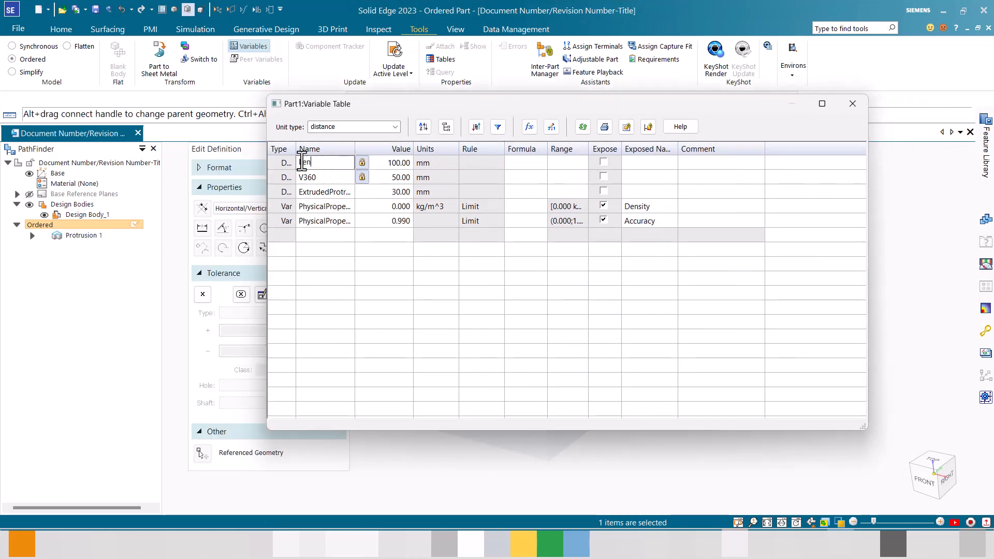
pyautogui.press('Return')
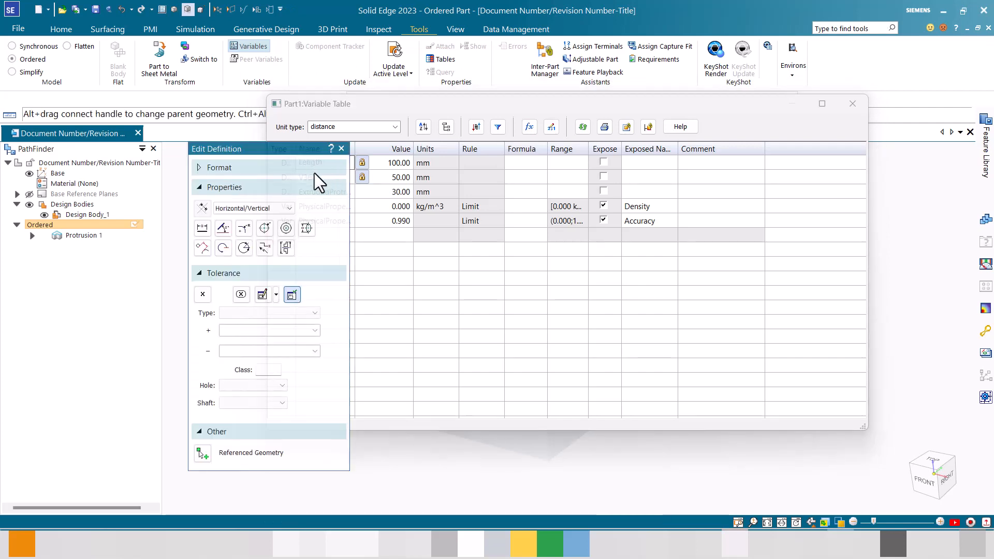
pyautogui.click(339, 150)
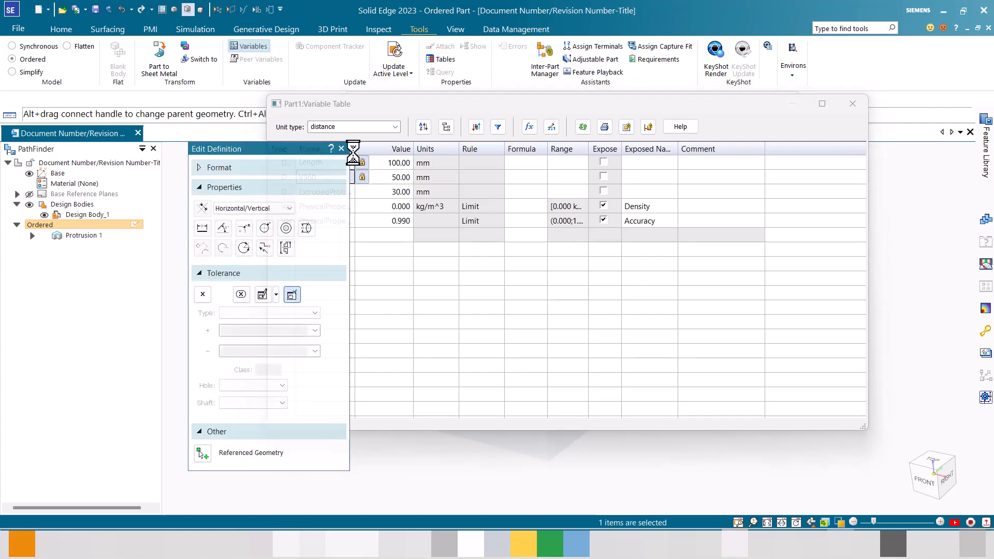
# Step: Rename the 50 mm dimension variable as Width and the extrusion depth variable as Height
pyautogui.click(331, 177)
pyautogui.click(332, 177)
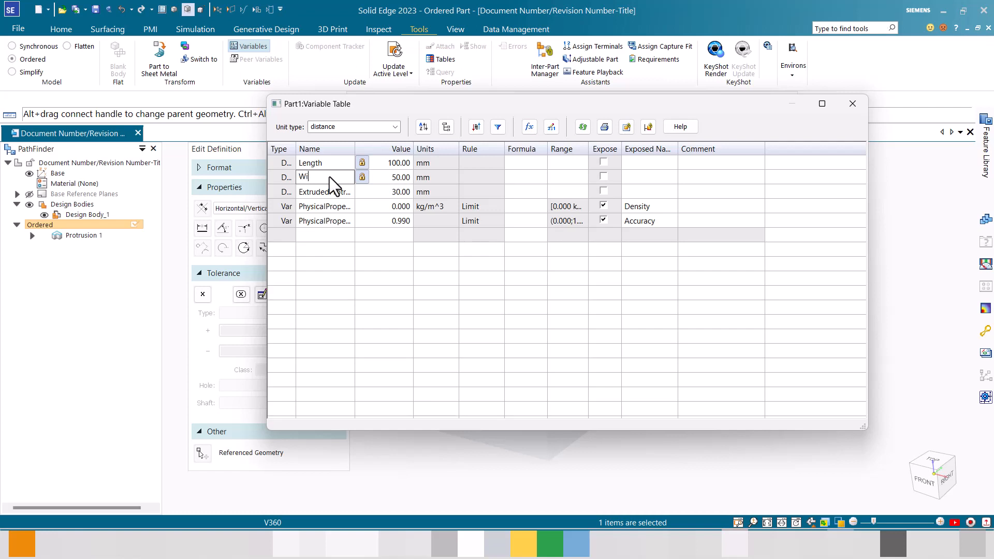
pyautogui.press('Return')
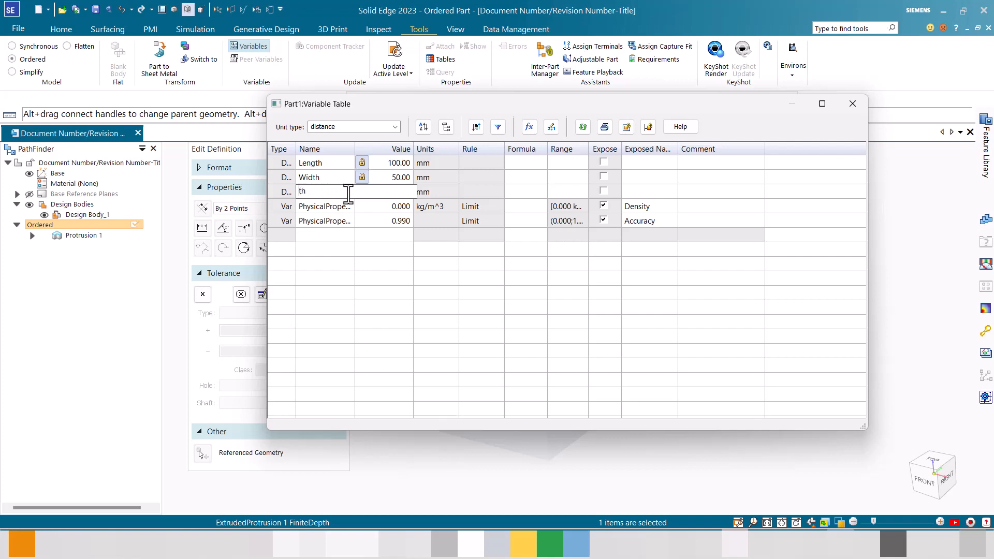
pyautogui.press('Return')
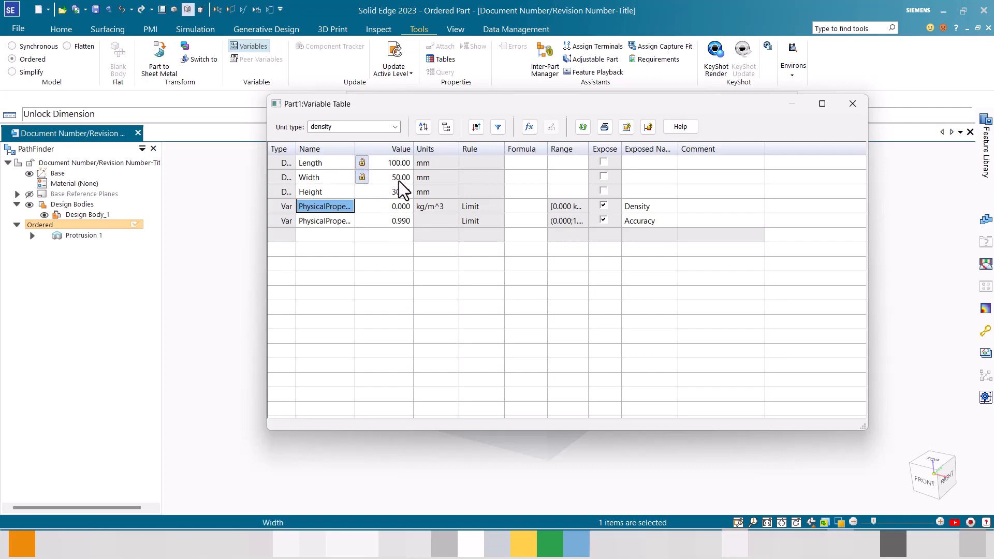
# Step: Switch to Excel, create a blank workbook and enter the labels Length, Width and Height in cells A3 to A5
pyautogui.click(675, 543)
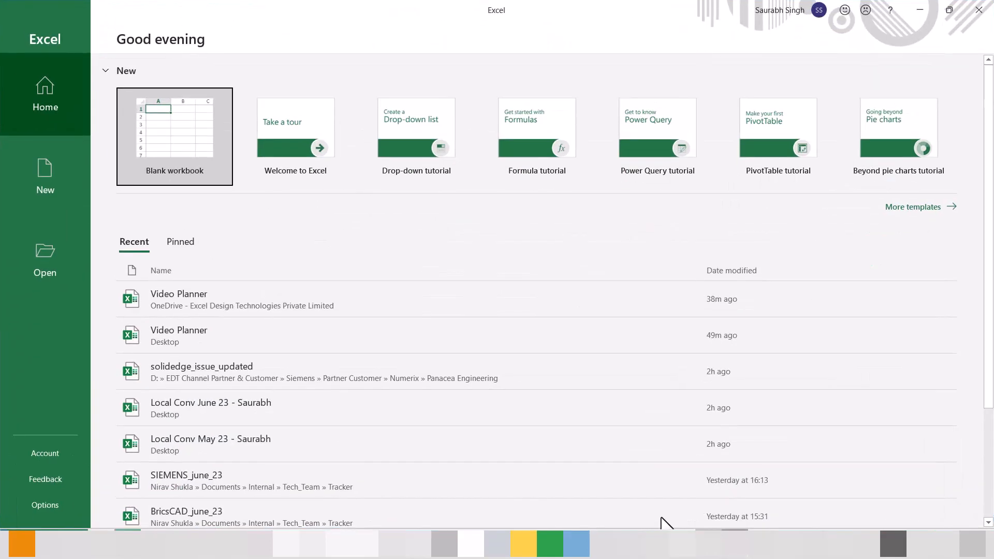
pyautogui.click(220, 170)
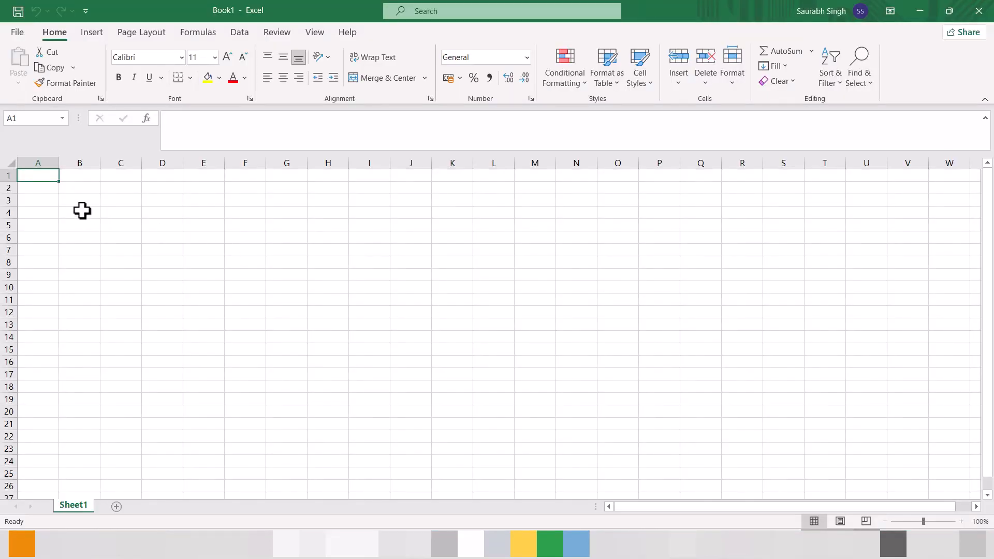
pyautogui.click(44, 202)
pyautogui.write('Length')
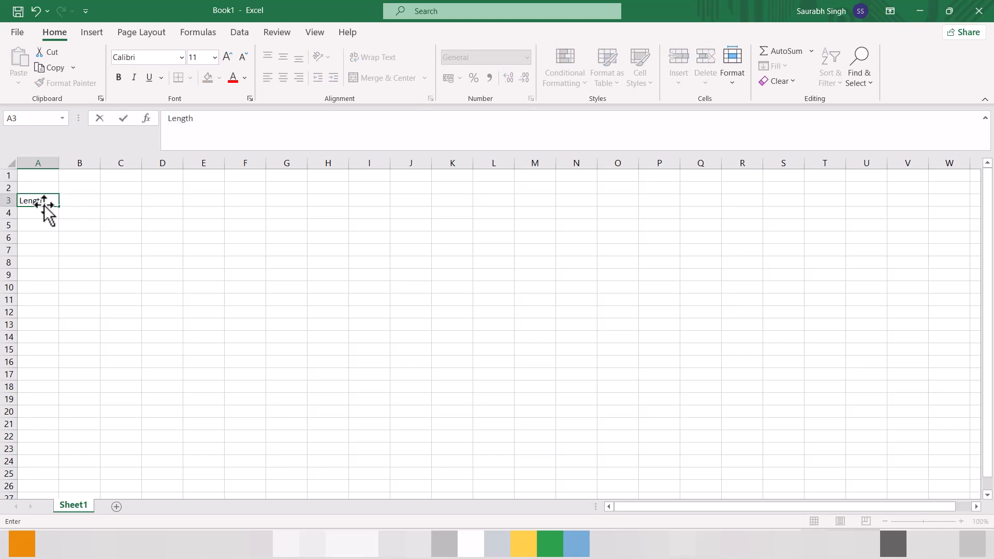
pyautogui.press('Return')
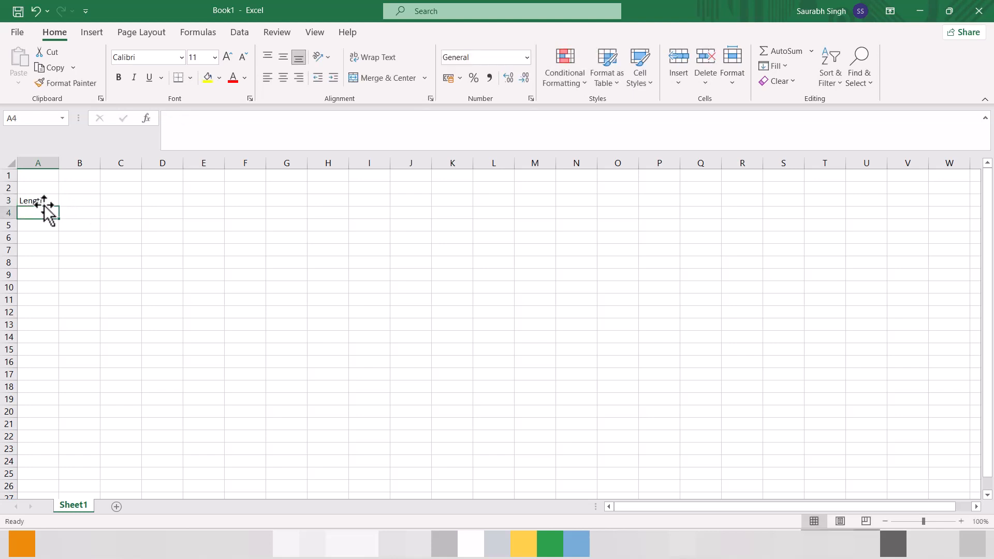
pyautogui.write('Width')
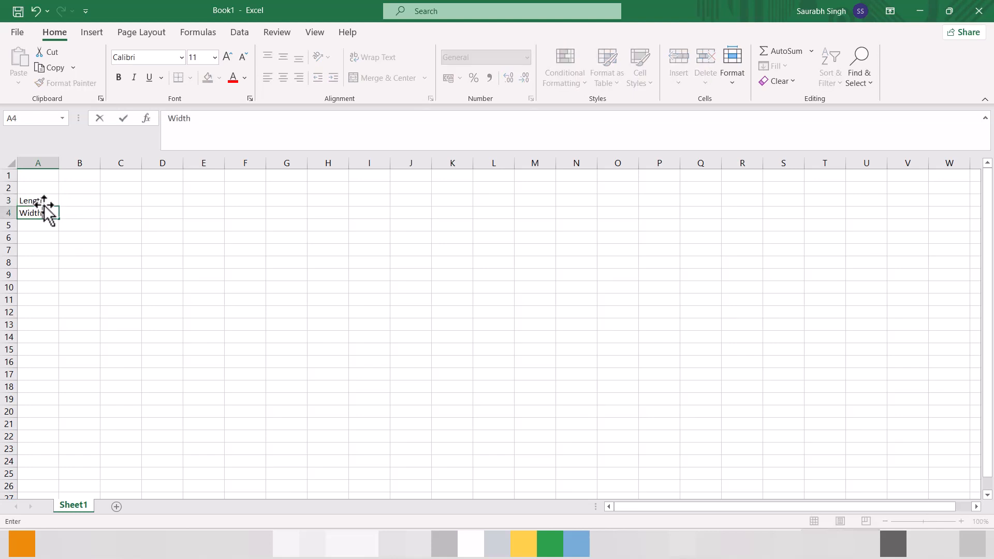
pyautogui.press('Return')
pyautogui.press('BackSpace')
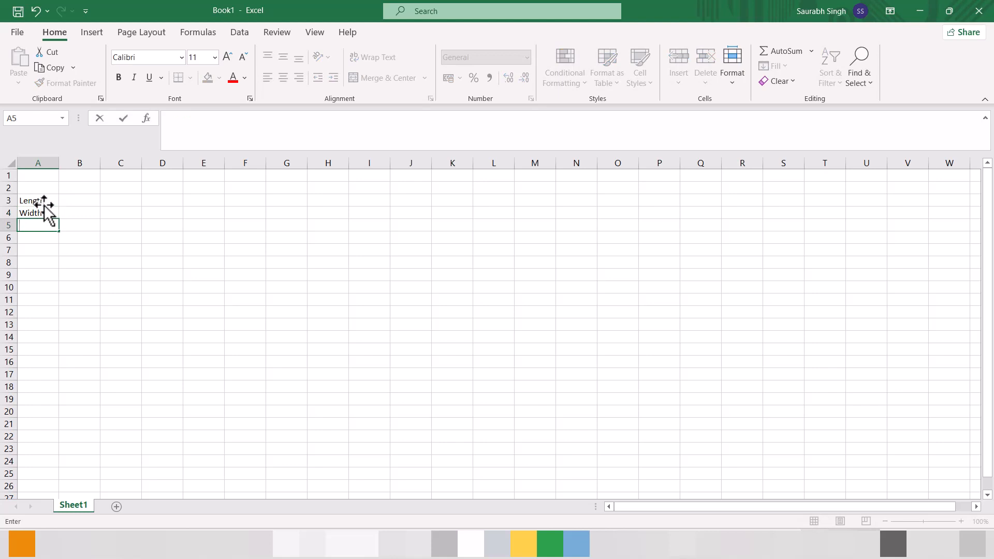
pyautogui.press('Return')
# Step: Enter the values 100, 50 and 25 in cells B3 to B5 beside the Length, Width and Height labels
pyautogui.press('Up')
pyautogui.press('Up')
pyautogui.press('Up')
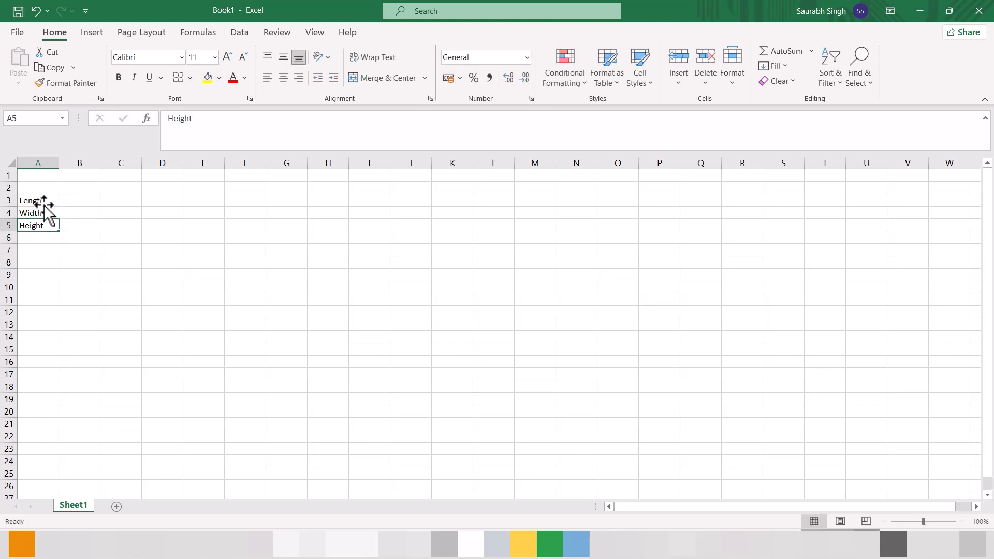
pyautogui.press('Right')
pyautogui.write('10')
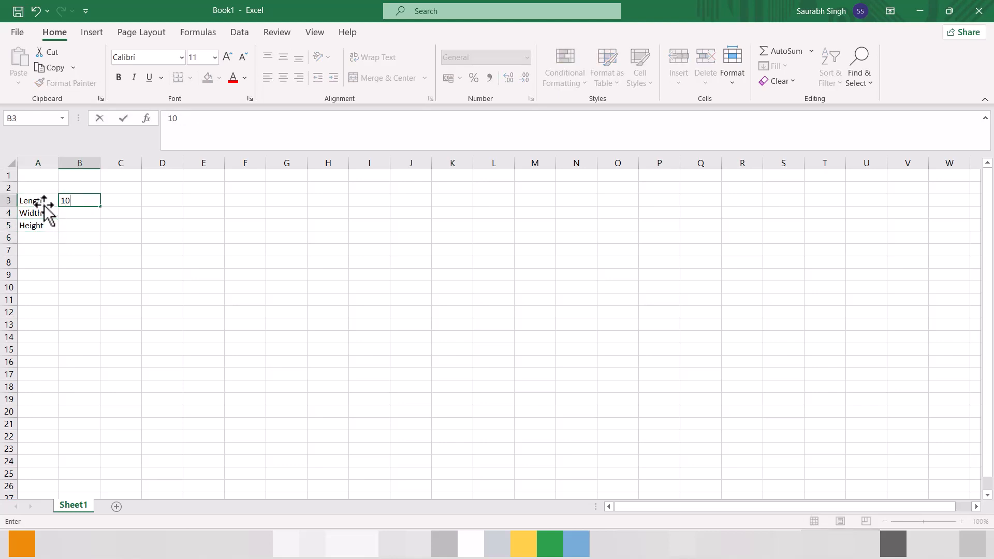
pyautogui.press('Return')
pyautogui.write('50')
pyautogui.press('Return')
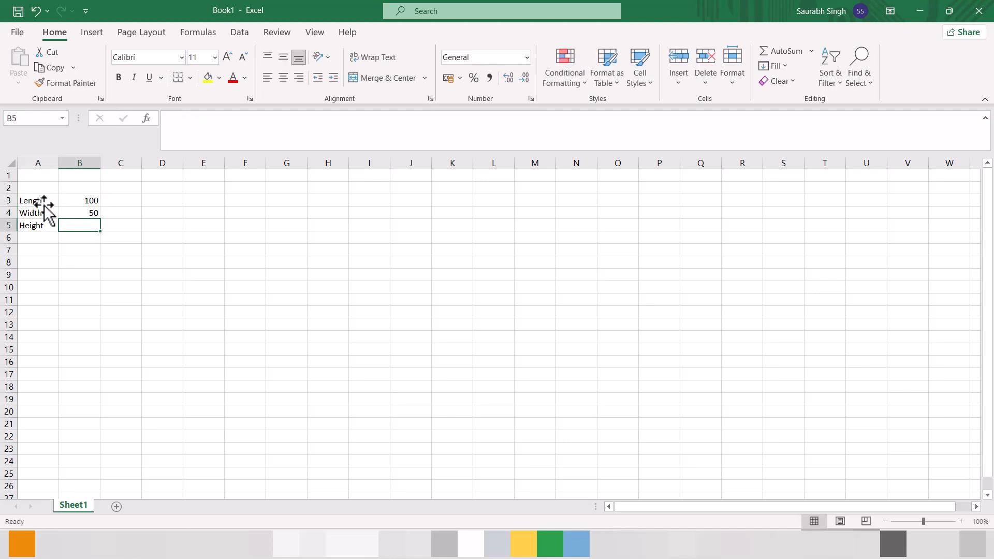
pyautogui.write('25')
pyautogui.press('Return')
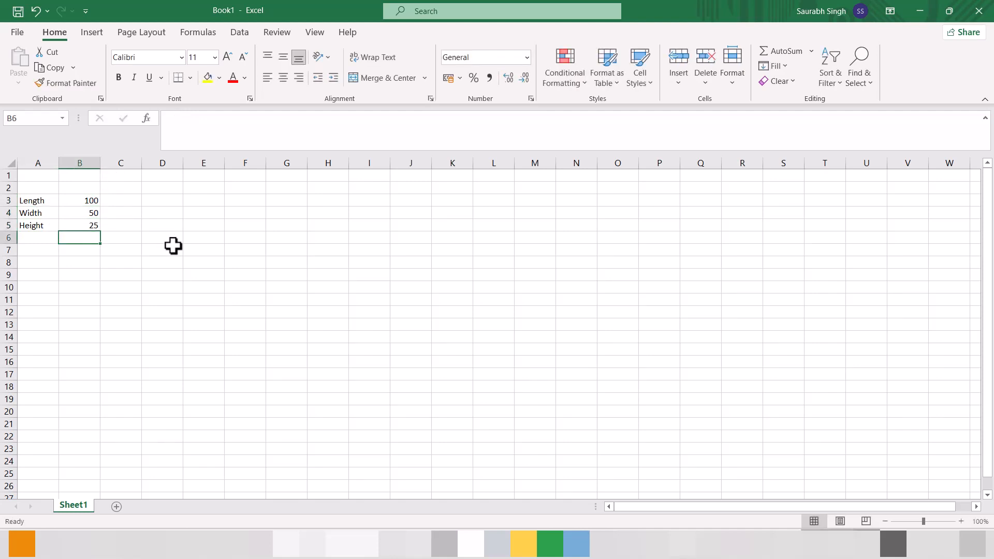
# Step: Save the workbook to the Desktop as Example Automation
pyautogui.hotkey('ctrl', 's')
pyautogui.click(408, 339)
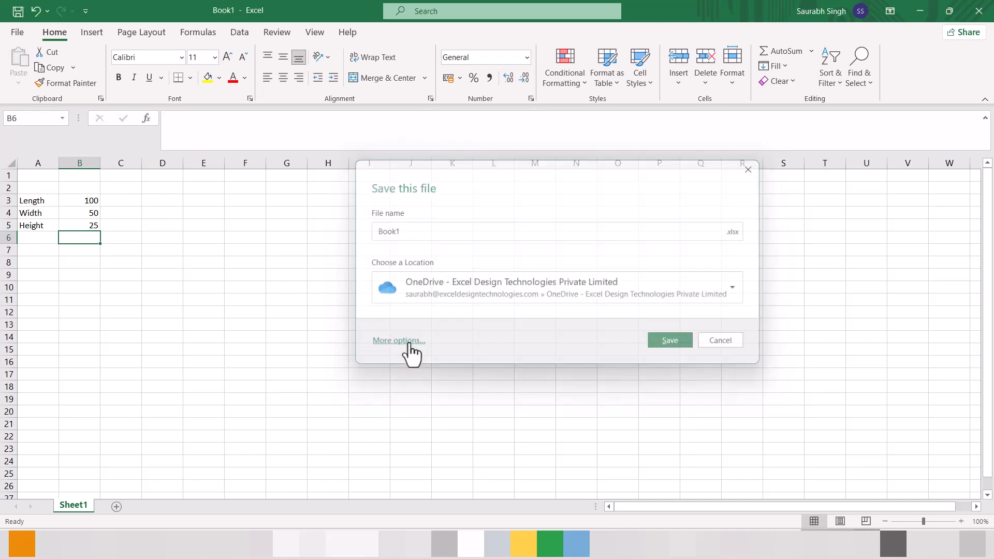
pyautogui.click(155, 291)
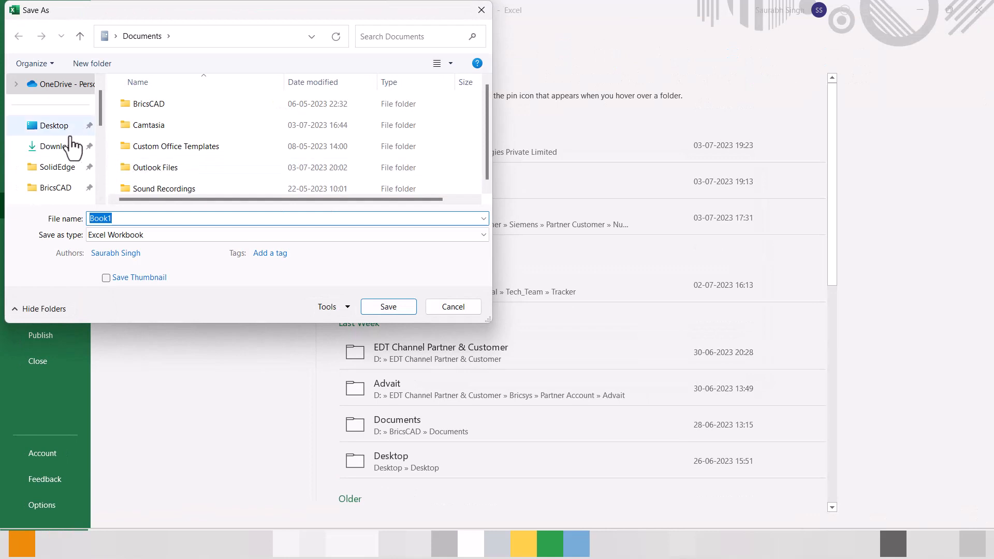
pyautogui.click(52, 125)
pyautogui.click(212, 220)
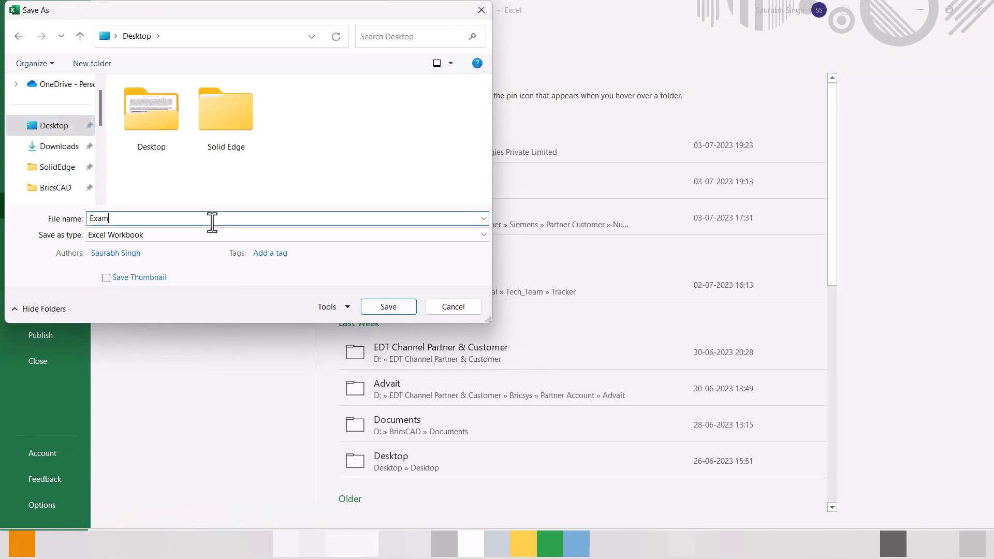
pyautogui.write('Example Automation')
pyautogui.press('Return')
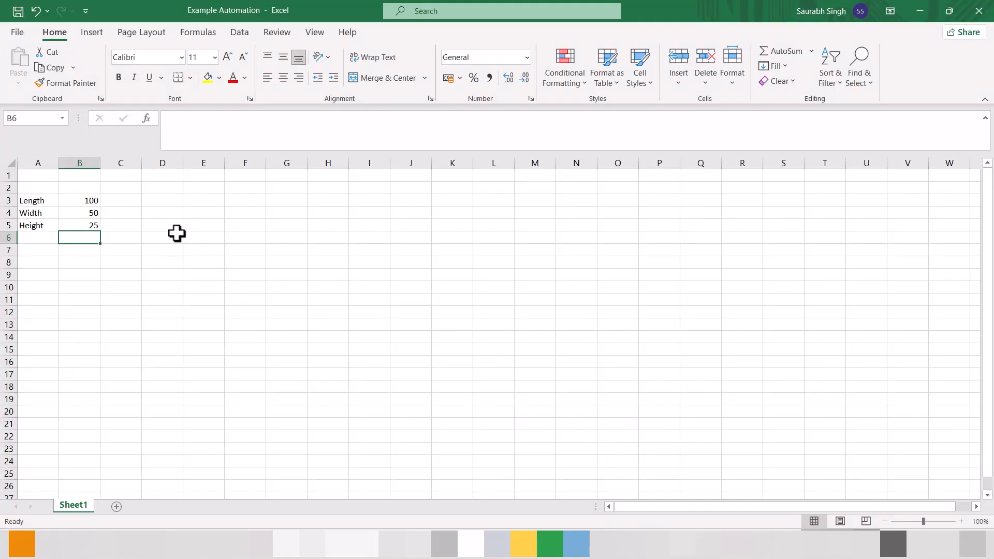
# Step: Copy the 100 value in Excel cell B3 and paste it as a link into Solid Edge's Length variable
pyautogui.click(78, 200)
pyautogui.hotkey('ctrl', 'c')
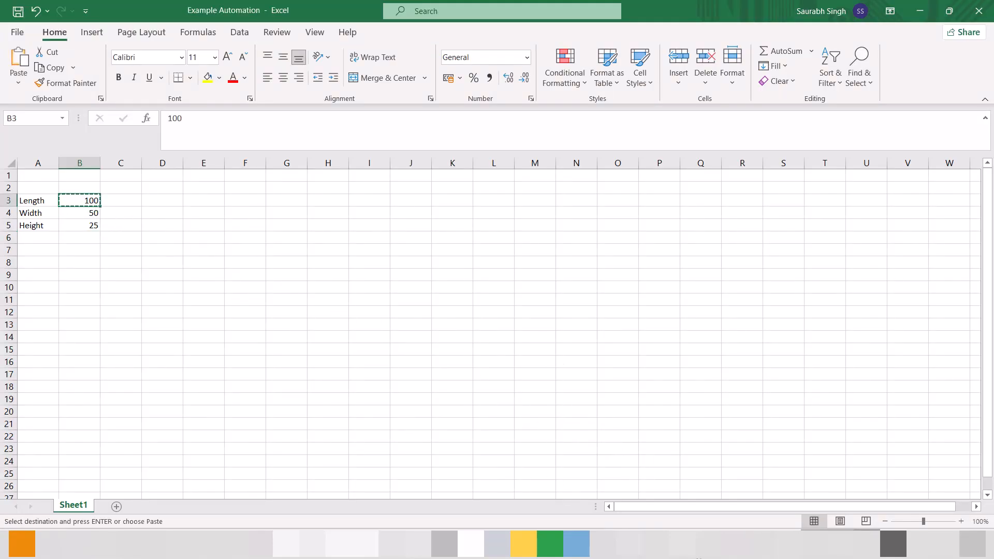
pyautogui.hotkey('alt', 'Tab')
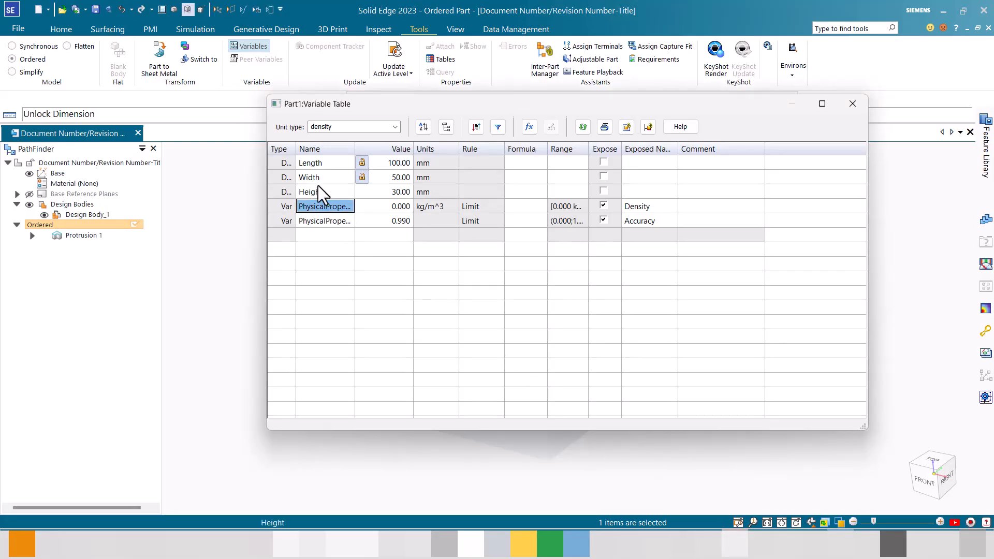
pyautogui.click(283, 163)
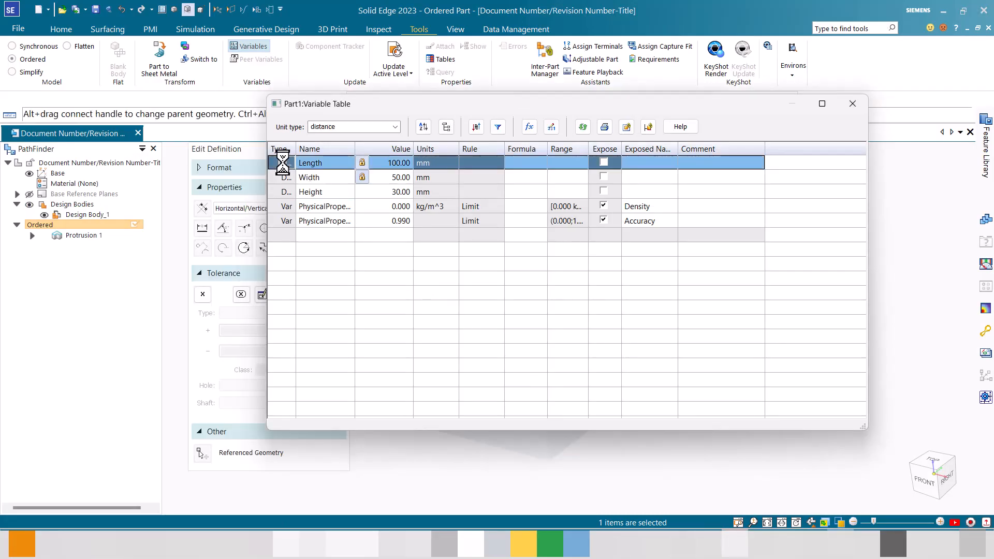
pyautogui.rightClick(283, 163)
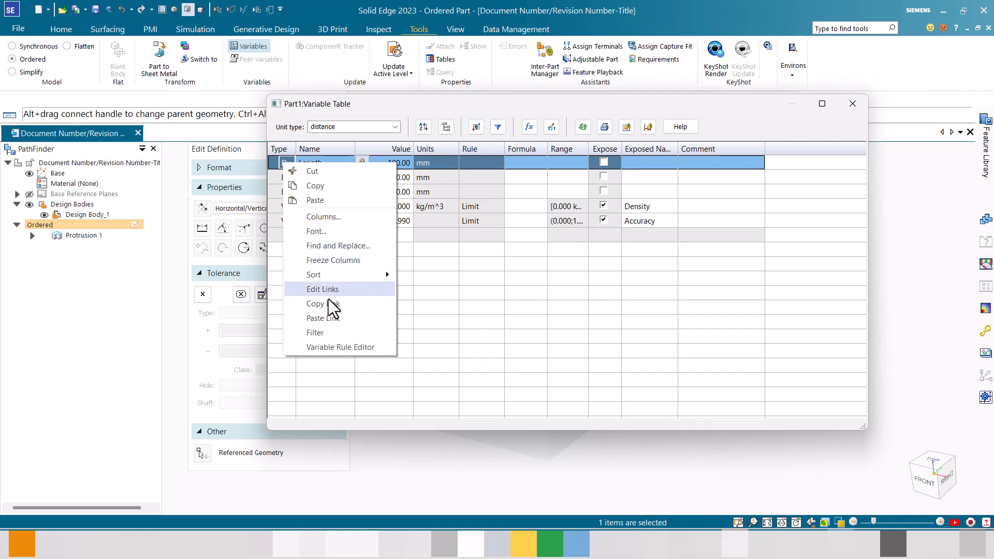
pyautogui.click(323, 318)
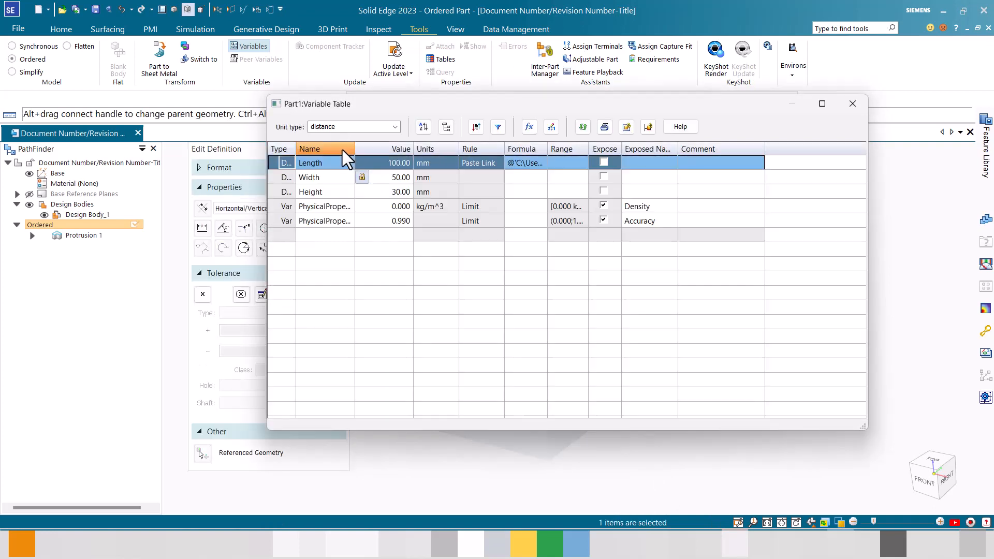
# Step: Copy cell B4 from the Excel workbook and paste it as a link into the Width variable in Solid Edge
pyautogui.click(692, 541)
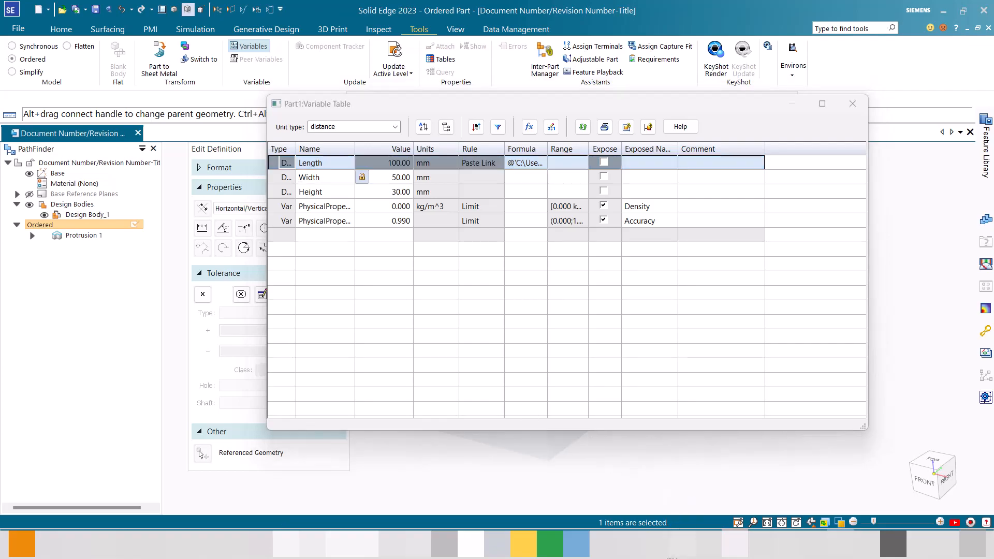
pyautogui.click(82, 214)
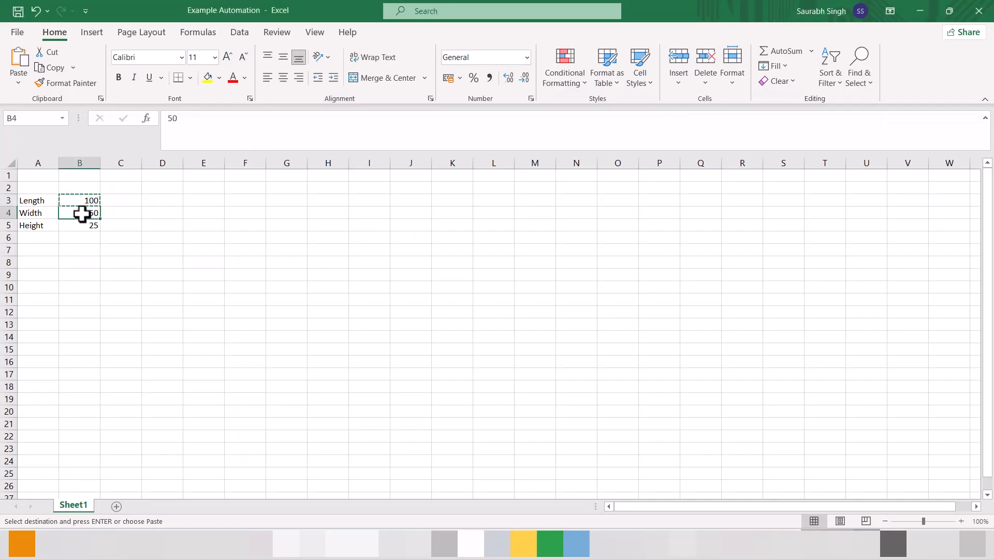
pyautogui.click(735, 544)
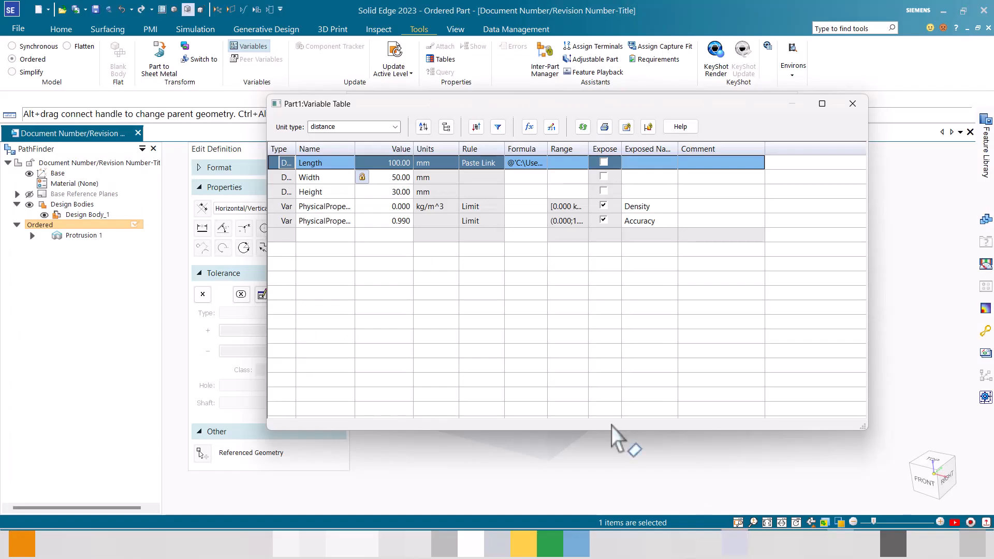
pyautogui.click(286, 178)
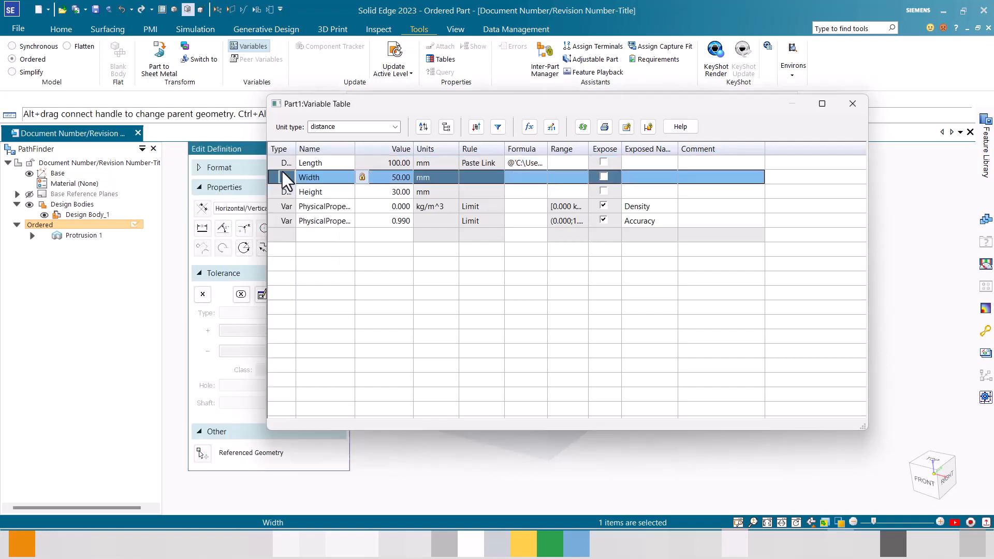
pyautogui.rightClick(286, 179)
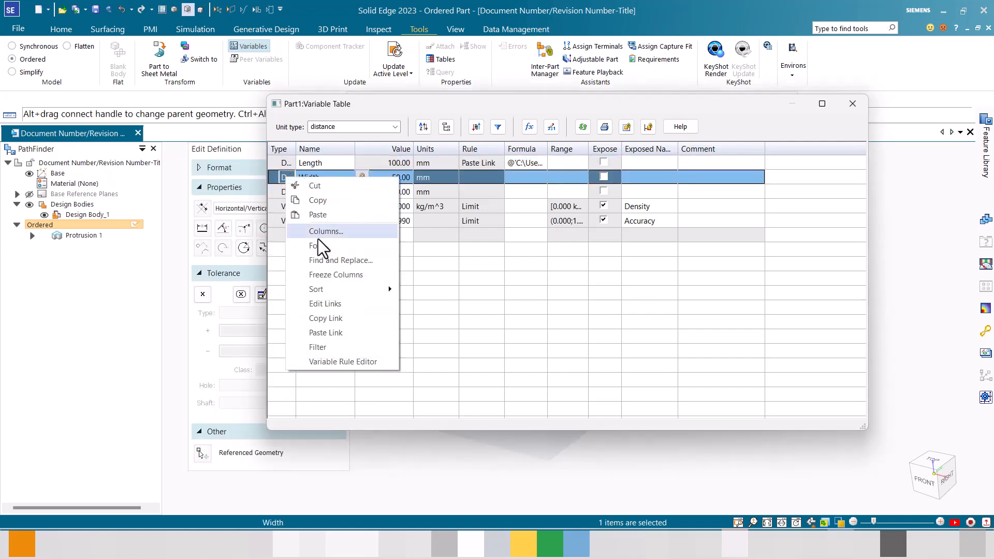
pyautogui.click(359, 334)
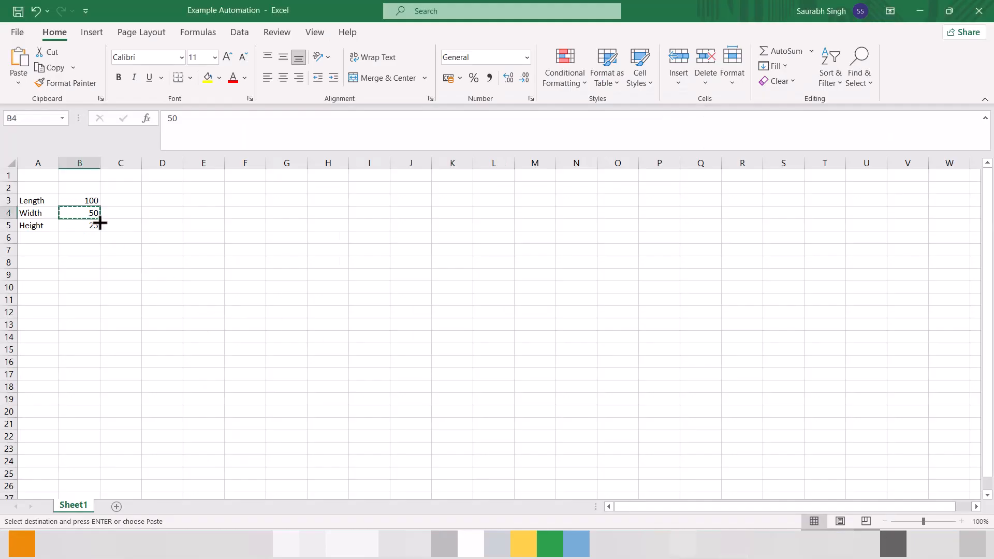
# Step: Link the Height variable in Solid Edge to Excel cell B5 and close the variable table
pyautogui.click(96, 224)
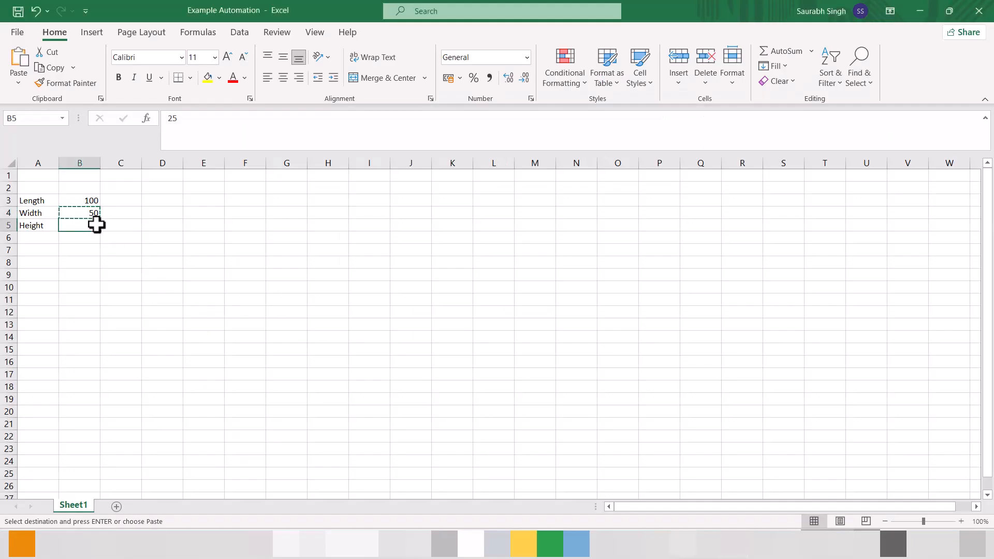
pyautogui.click(735, 543)
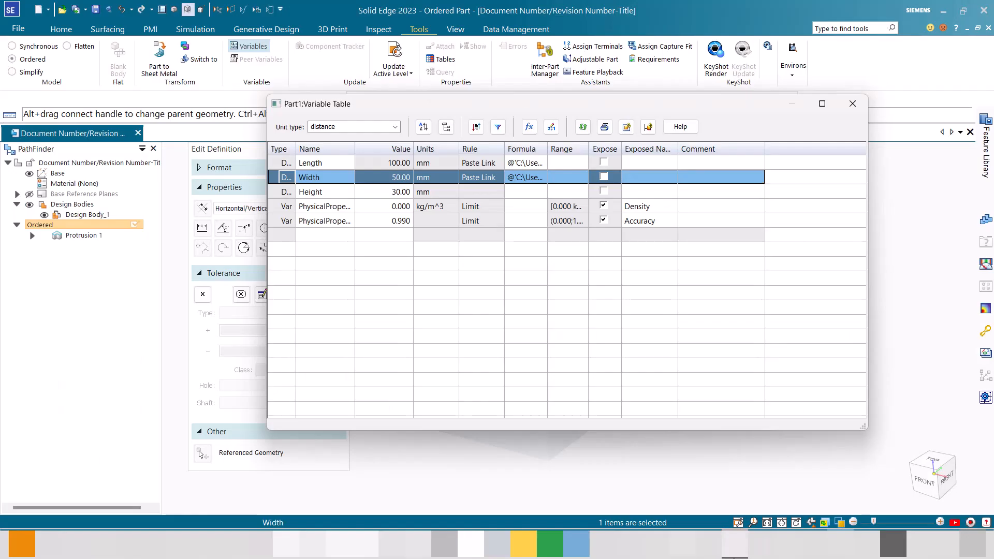
pyautogui.click(284, 191)
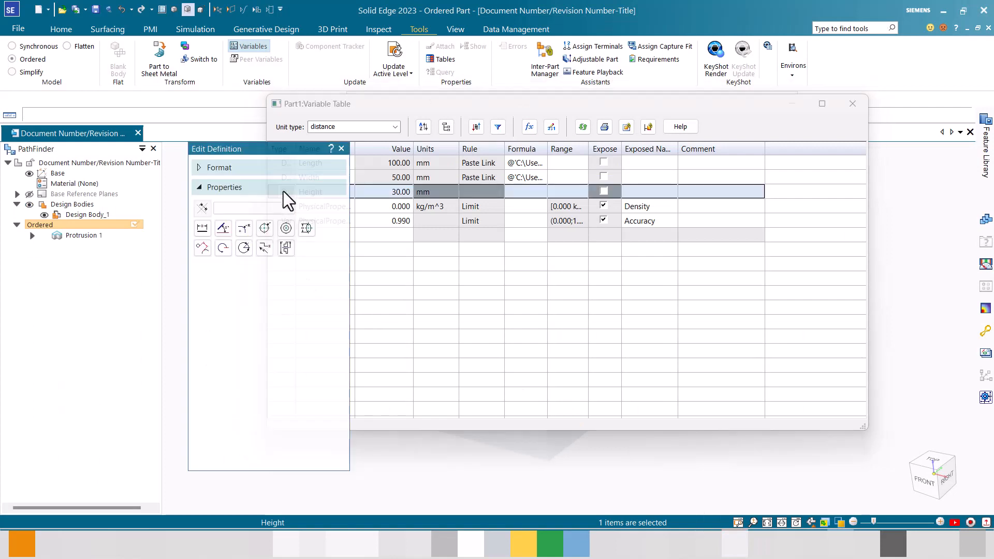
pyautogui.rightClick(286, 193)
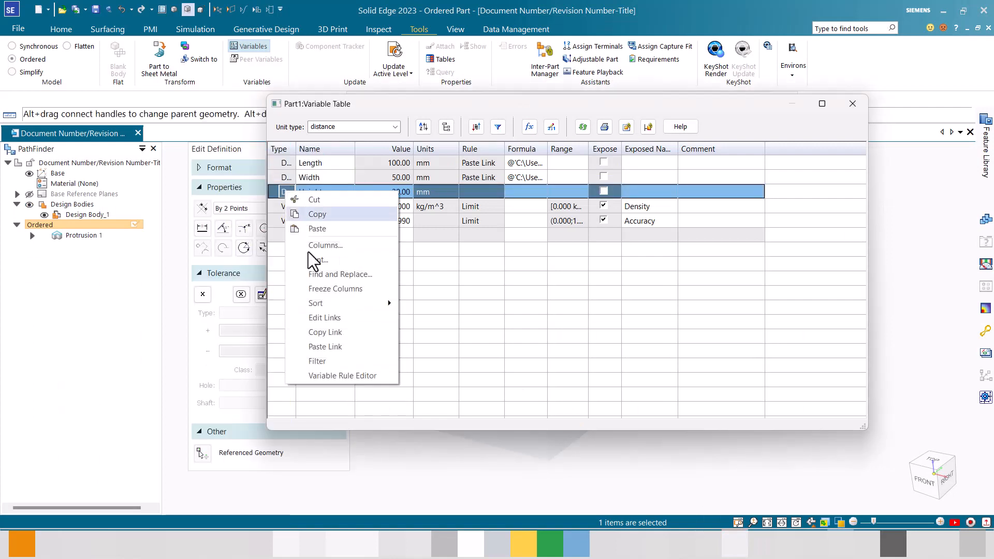
pyautogui.click(340, 349)
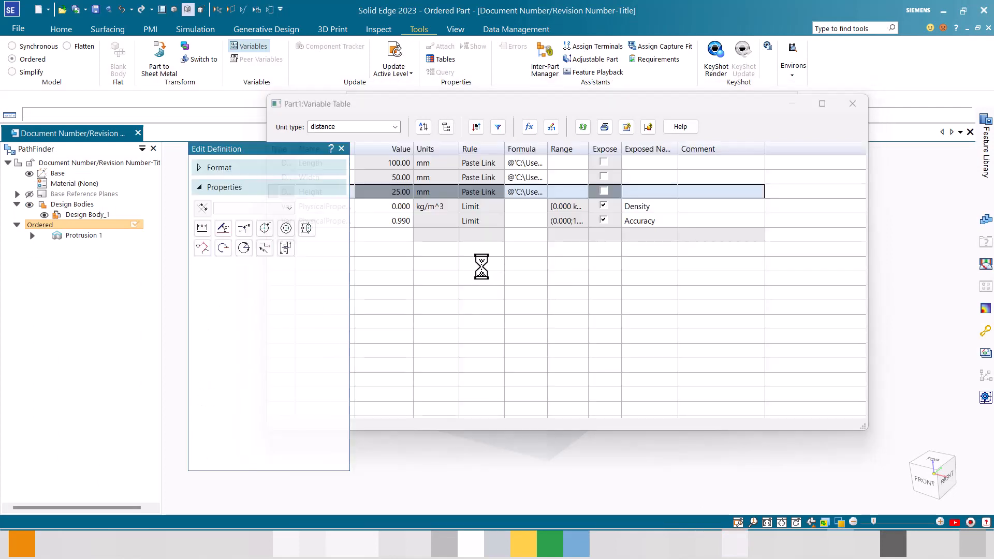
pyautogui.moveTo(229, 150); pyautogui.dragTo(132, 150)
pyautogui.click(235, 149)
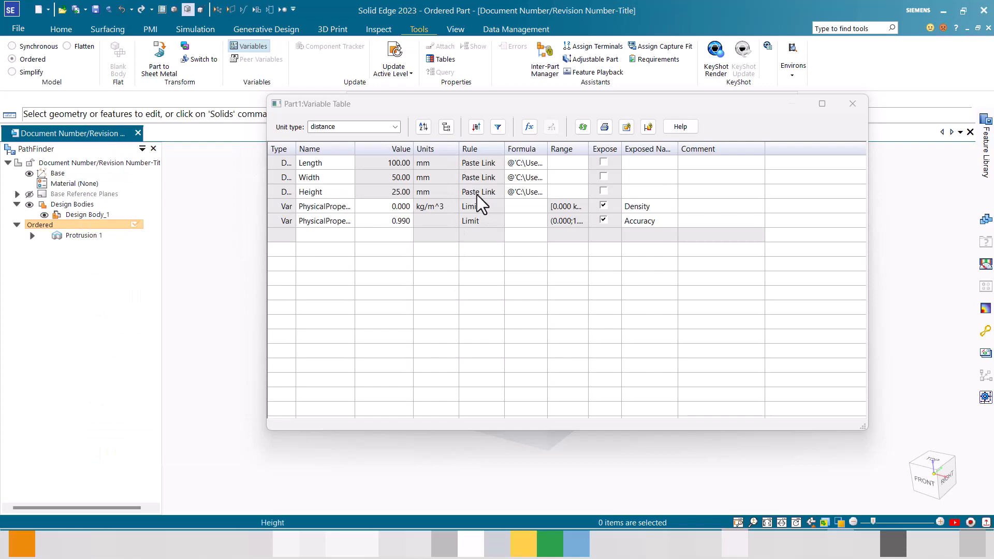
pyautogui.click(854, 105)
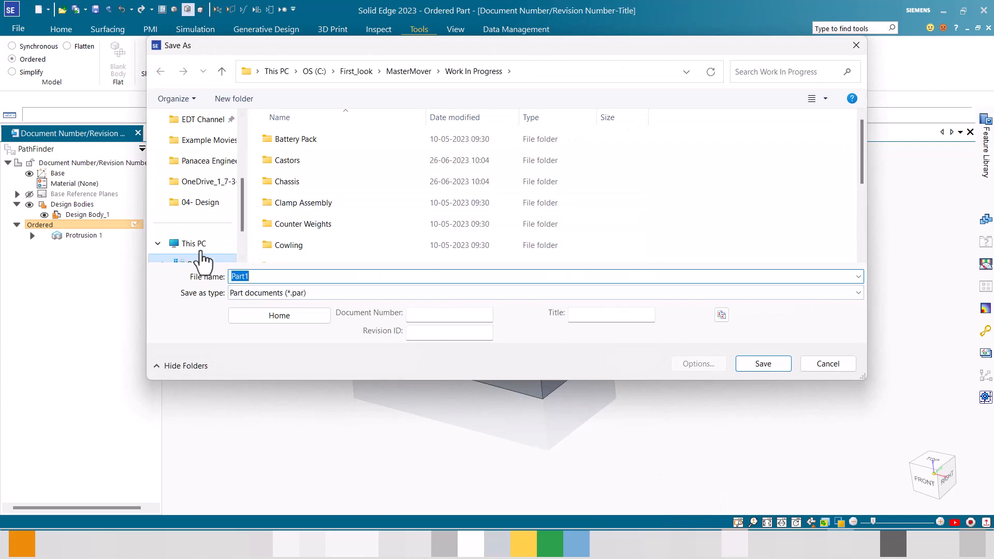
# Step: Save the part to the Desktop as Automation example in Part documents (*.par) format
pyautogui.click(197, 246)
pyautogui.scroll(2, 193, 161)
pyautogui.scroll(3, 193, 162)
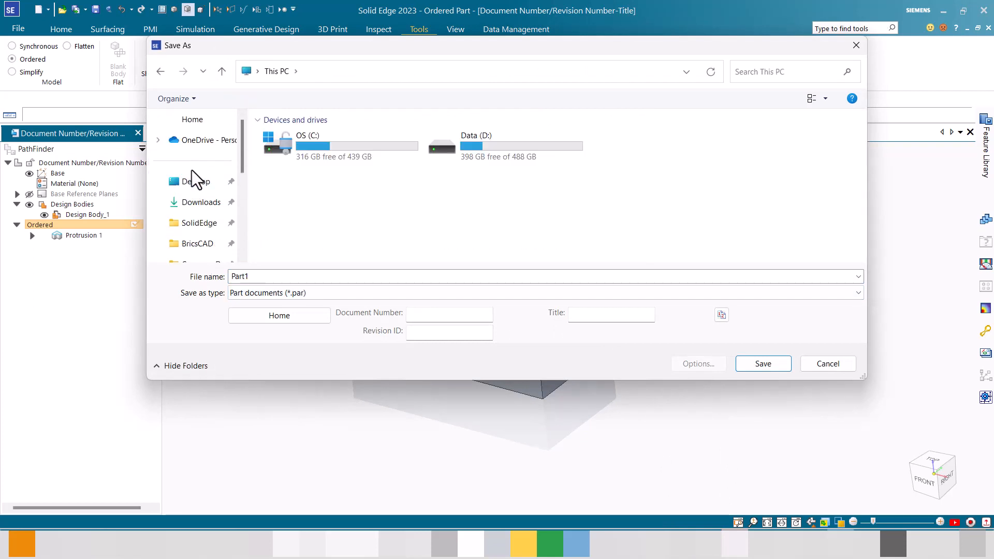
pyautogui.click(196, 181)
pyautogui.click(382, 277)
pyautogui.write('A')
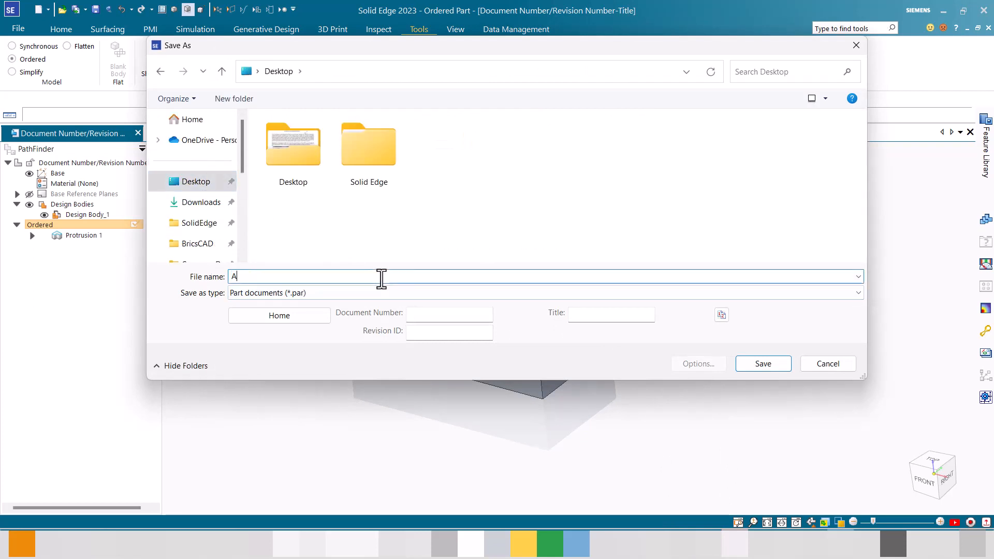
pyautogui.write('utomation example')
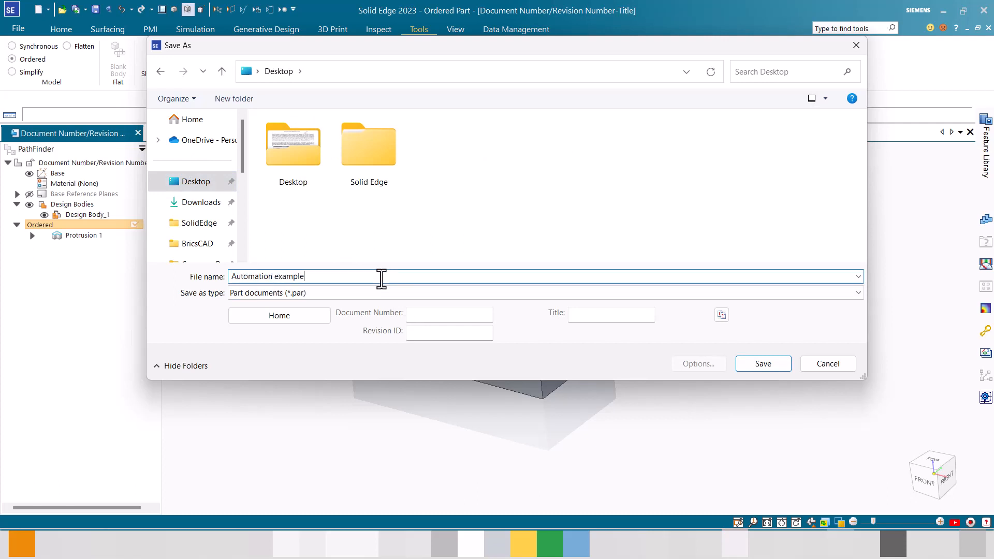
pyautogui.press('Return')
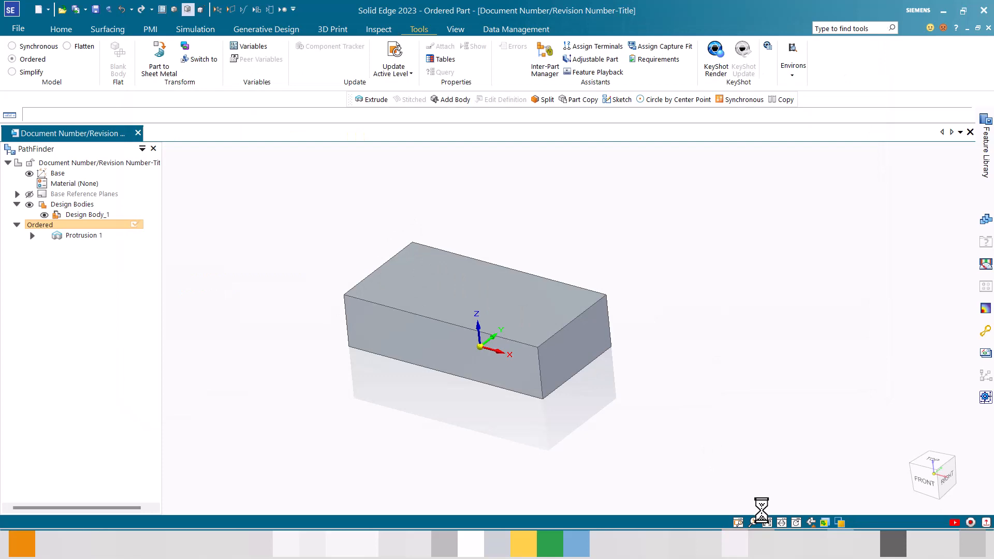
# Step: Arrange the Excel and Solid Edge windows side by side, with cell B3 selected and the copy selection cleared
pyautogui.moveTo(709, 9); pyautogui.dragTo(993, 171)
pyautogui.click(373, 217)
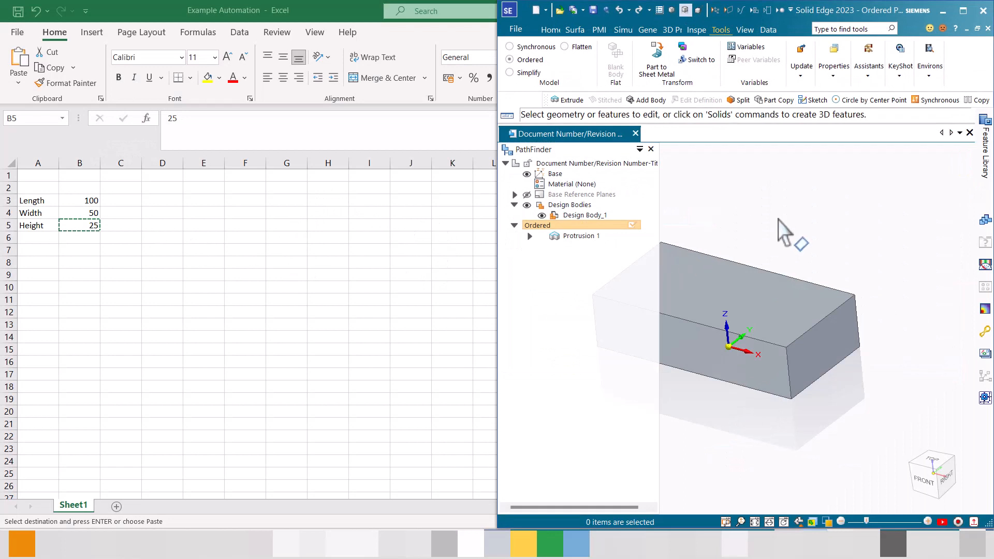
pyautogui.scroll(-2, 807, 269)
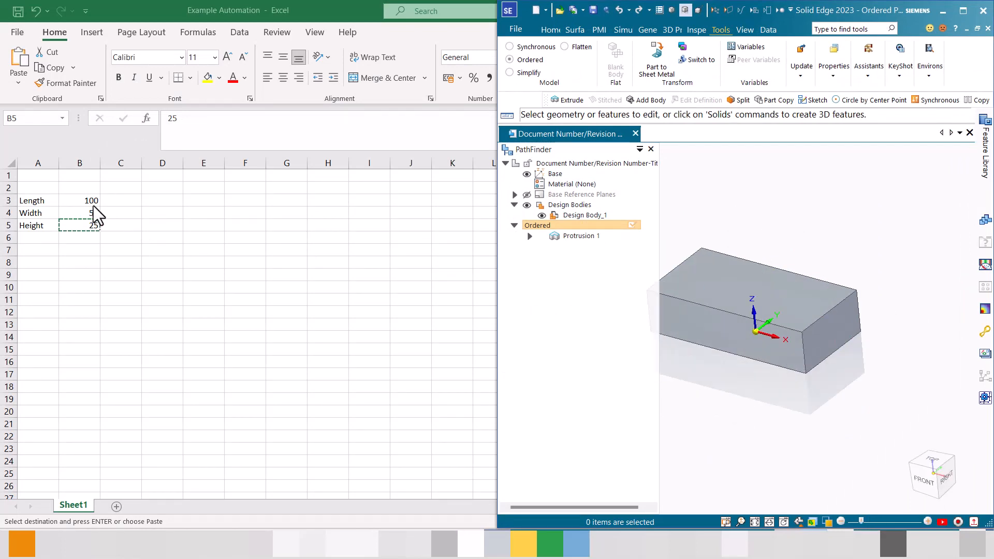
pyautogui.click(93, 205)
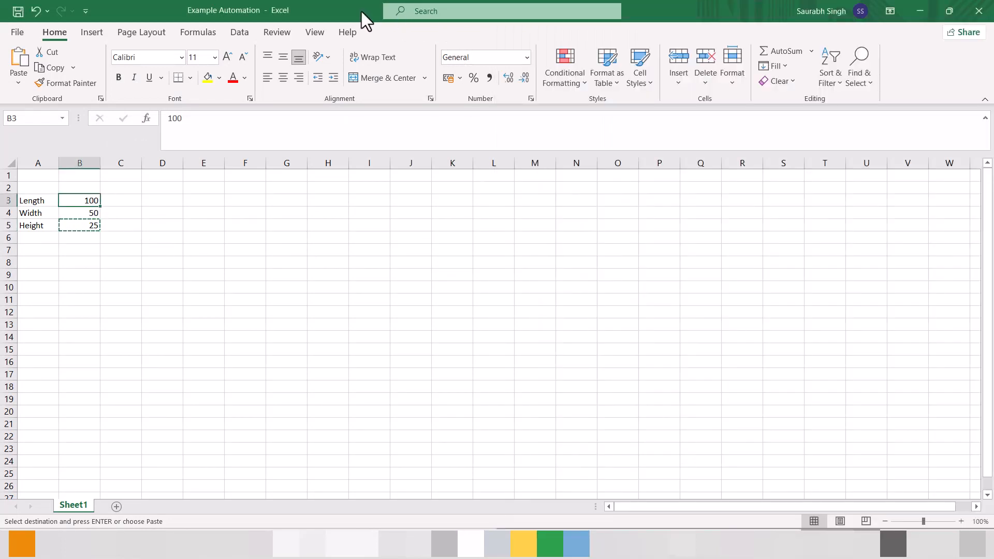
pyautogui.moveTo(361, 12); pyautogui.dragTo(0, 107)
pyautogui.press('Escape')
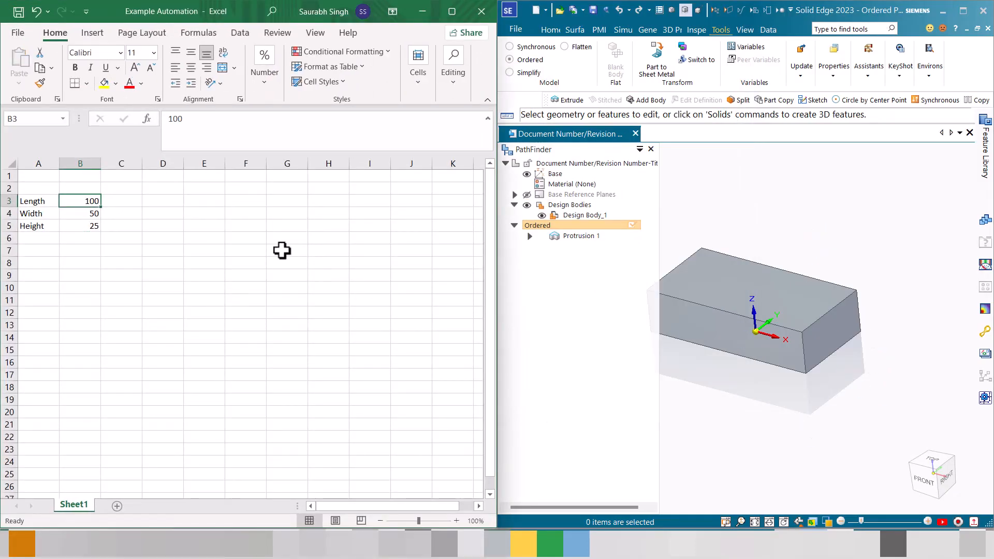
# Step: Set Length to 200, Width to 100 and Height to 50 in cells B3 to B5 to resize the linked block
pyautogui.write('20')
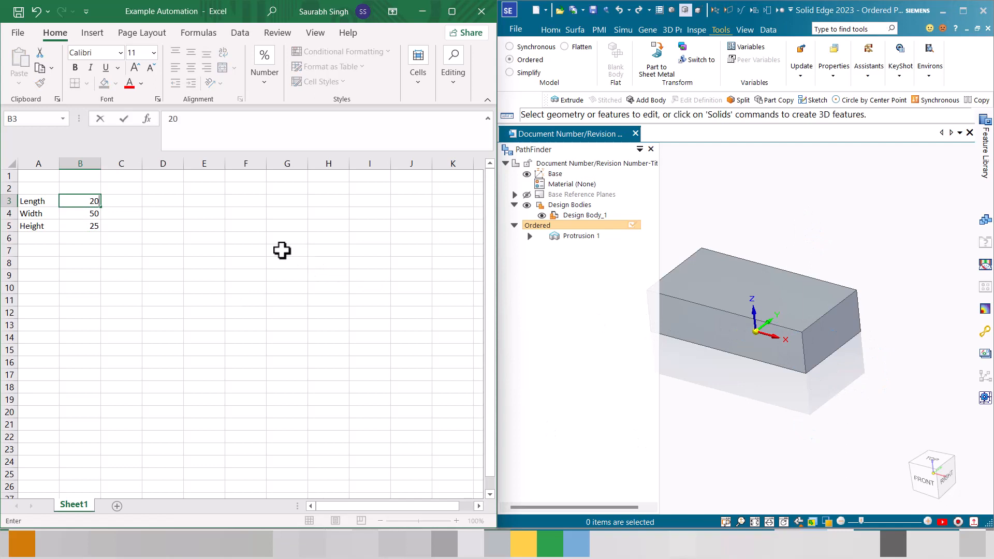
pyautogui.press('Return')
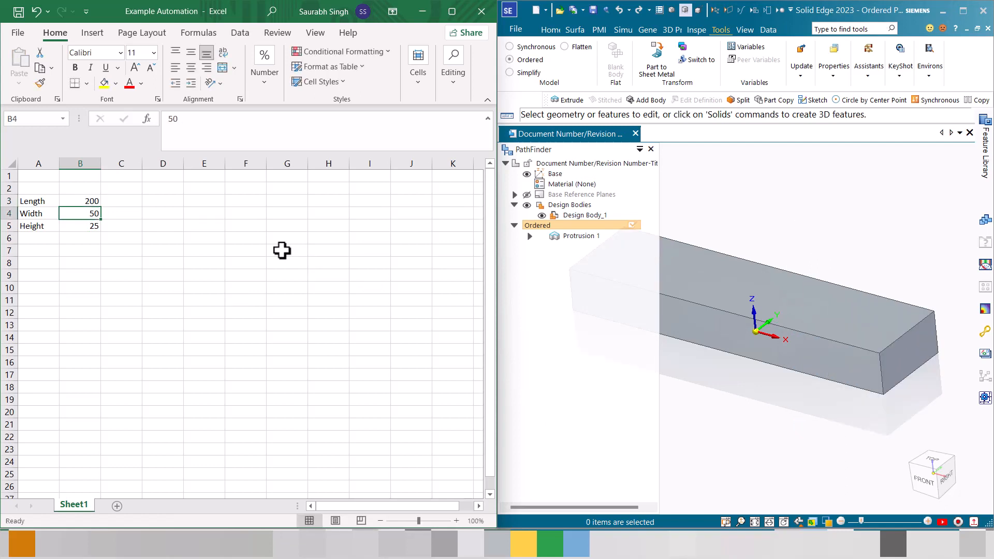
pyautogui.press('BackSpace')
pyautogui.press('BackSpace')
pyautogui.write('100')
pyautogui.press('Return')
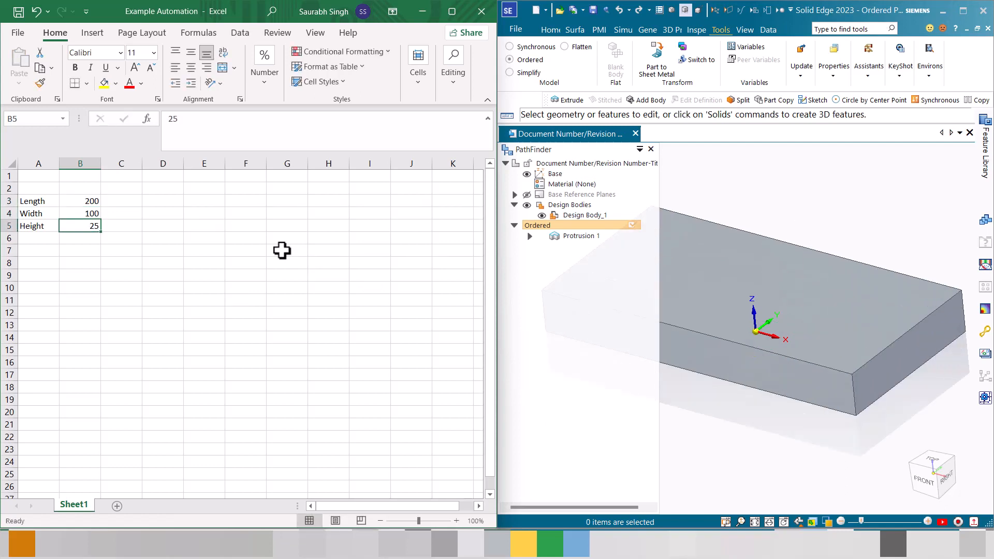
pyautogui.write('50')
pyautogui.press('Return')
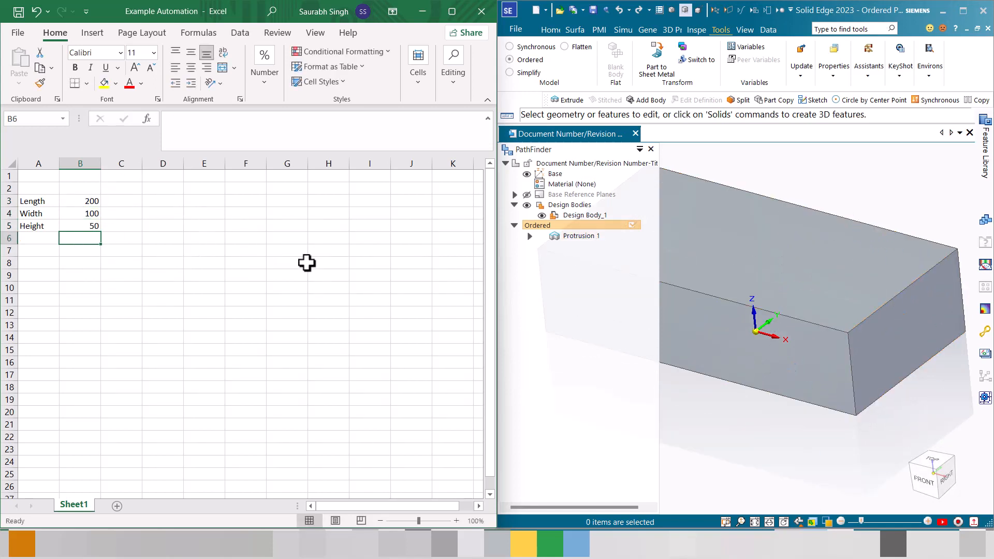
pyautogui.scroll(-3, 710, 283)
pyautogui.scroll(2, 734, 256)
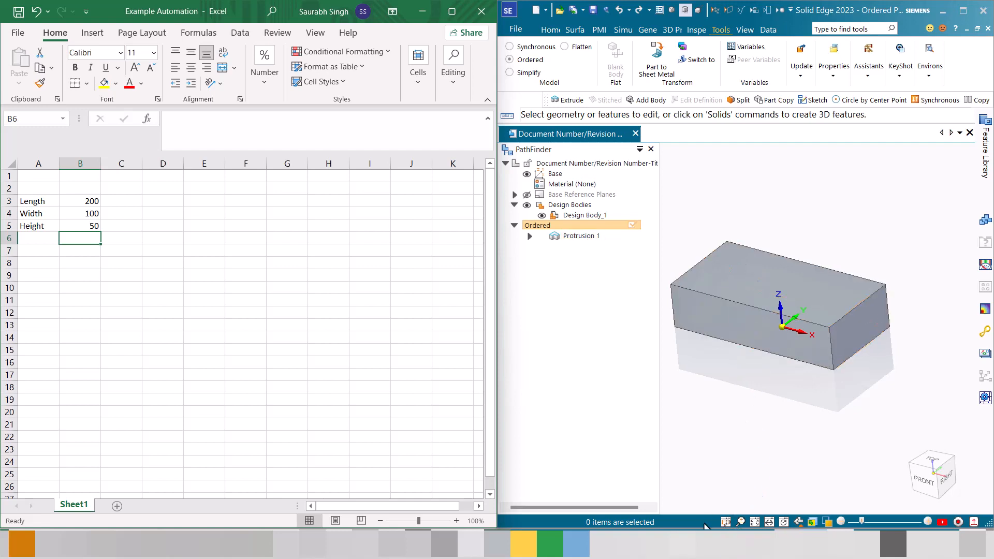
# Step: Switch to Solid Edge, search for the Binder command and open the list of documents linked to the part
pyautogui.click(709, 543)
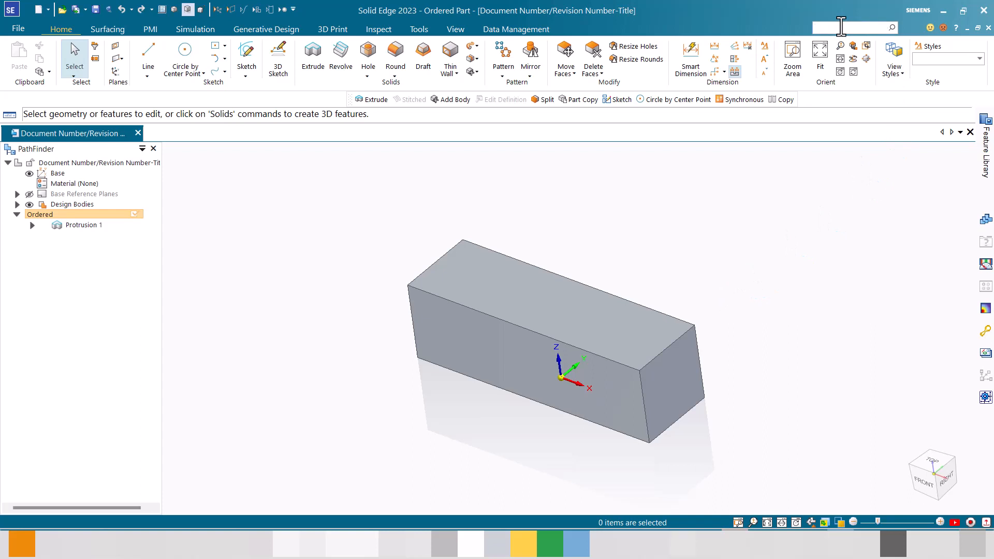
pyautogui.write('bind Subassembly')
pyautogui.press('Down')
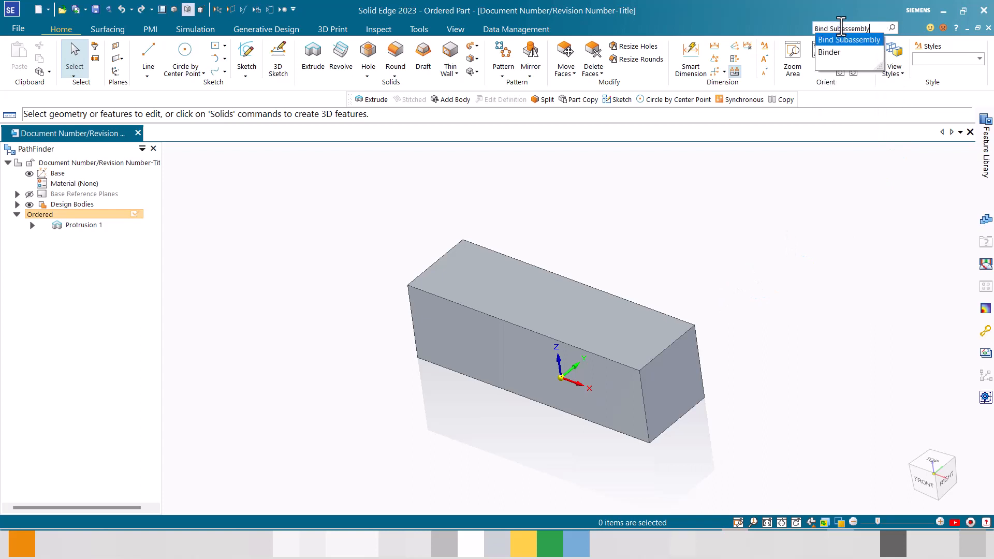
pyautogui.press('Down')
pyautogui.press('Return')
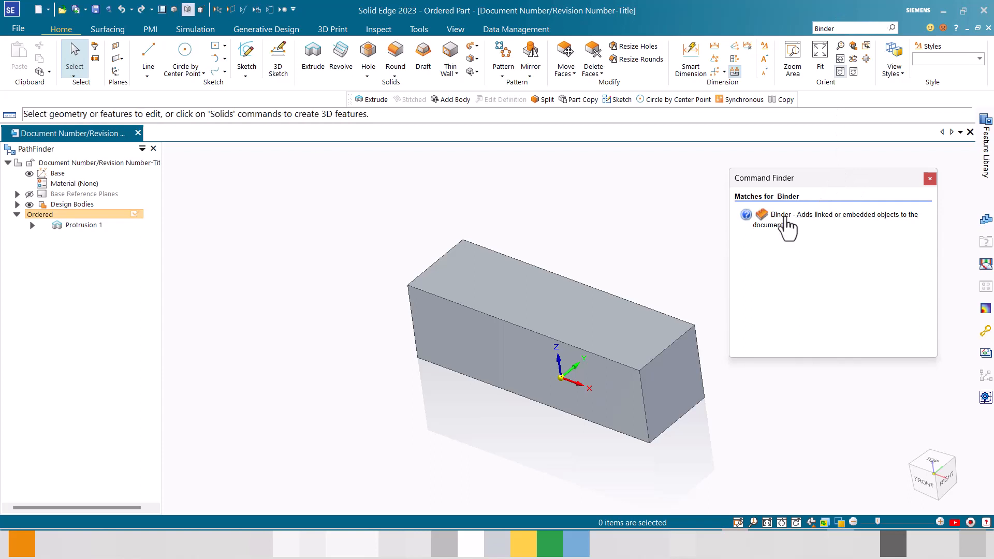
pyautogui.click(780, 214)
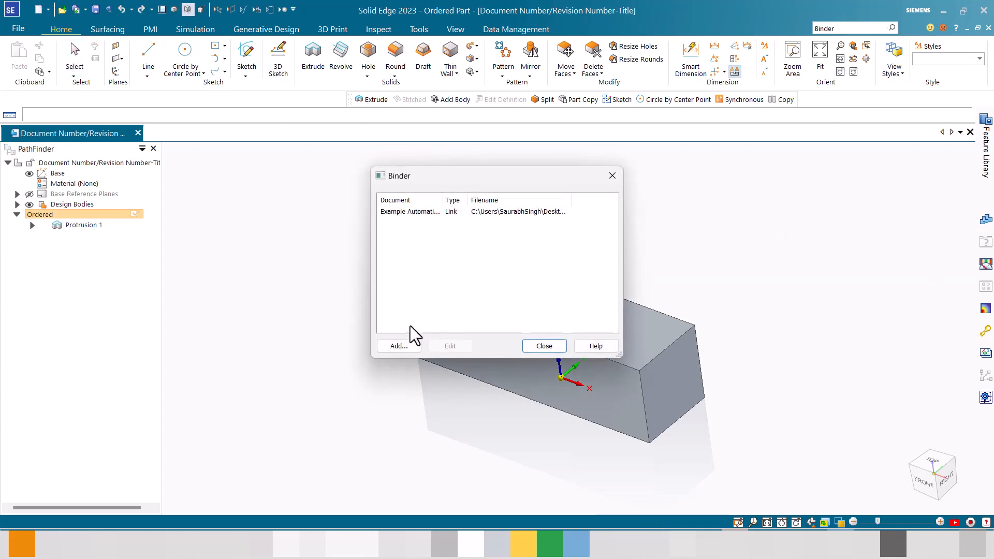
# Step: Add the Example Automation workbook from the Desktop to the Binder as another linked document and close the Binder
pyautogui.click(412, 348)
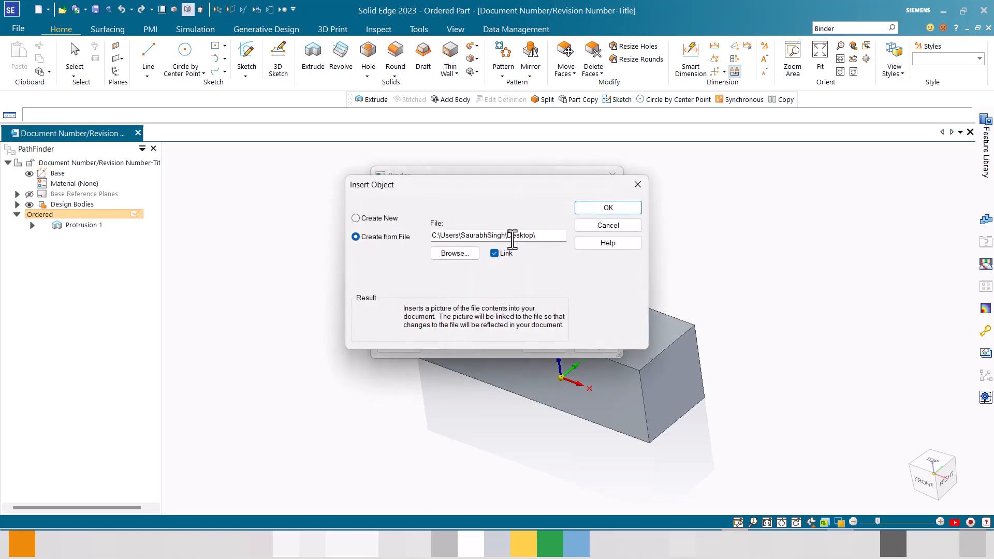
pyautogui.click(458, 255)
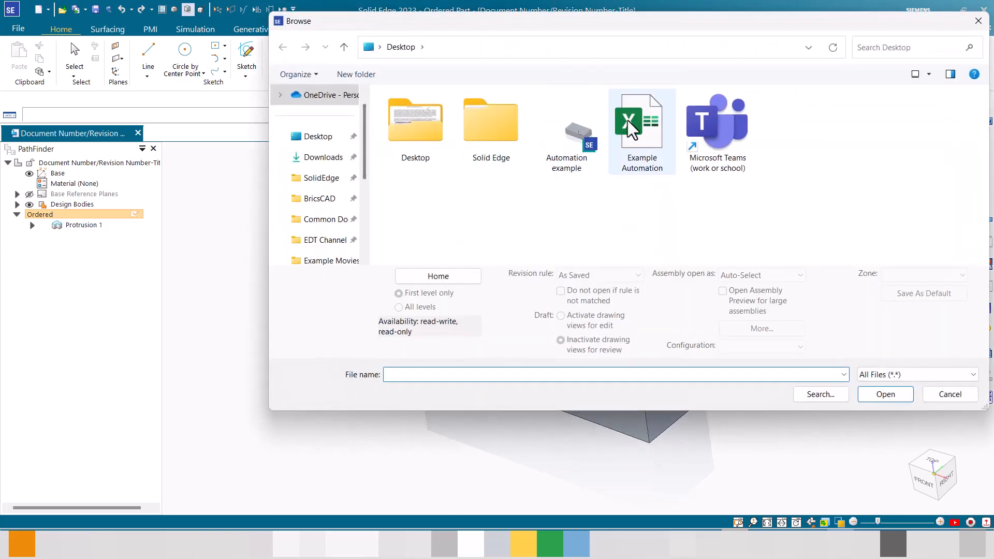
pyautogui.doubleClick(632, 130)
pyautogui.click(619, 208)
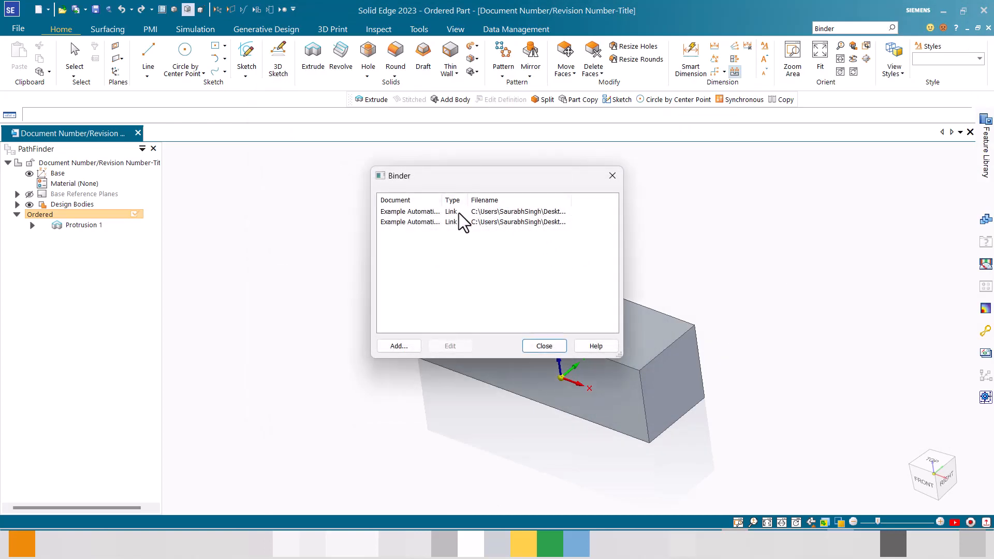
pyautogui.click(422, 212)
pyautogui.click(421, 223)
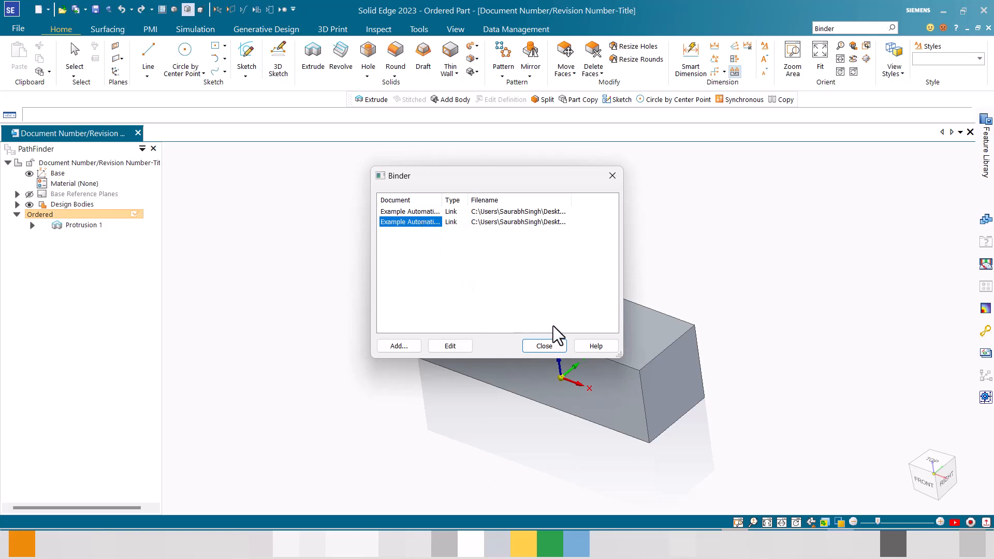
pyautogui.click(559, 346)
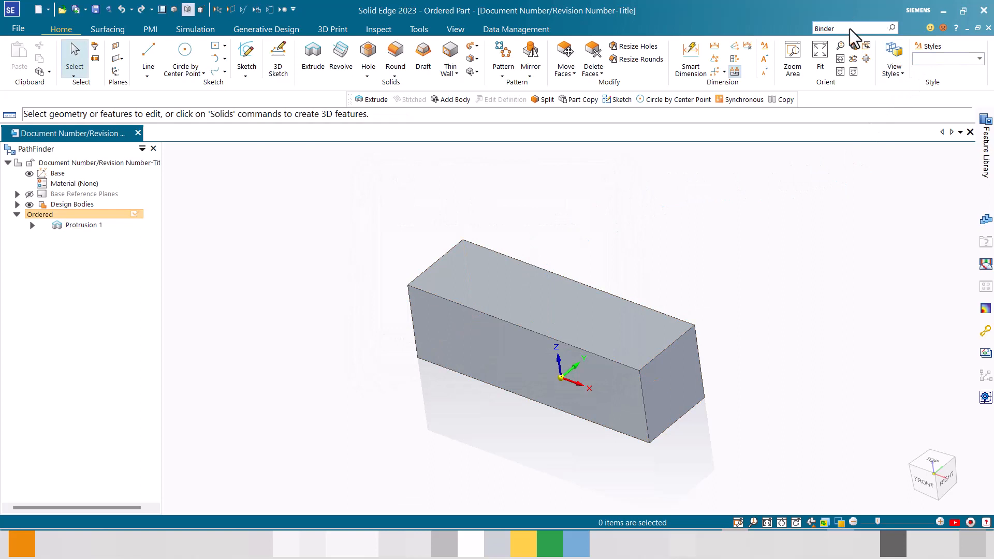
# Step: Reopen the Binder, open the first linked Example Automation workbook from it and move the workbook window so the block is in view
pyautogui.press('Return')
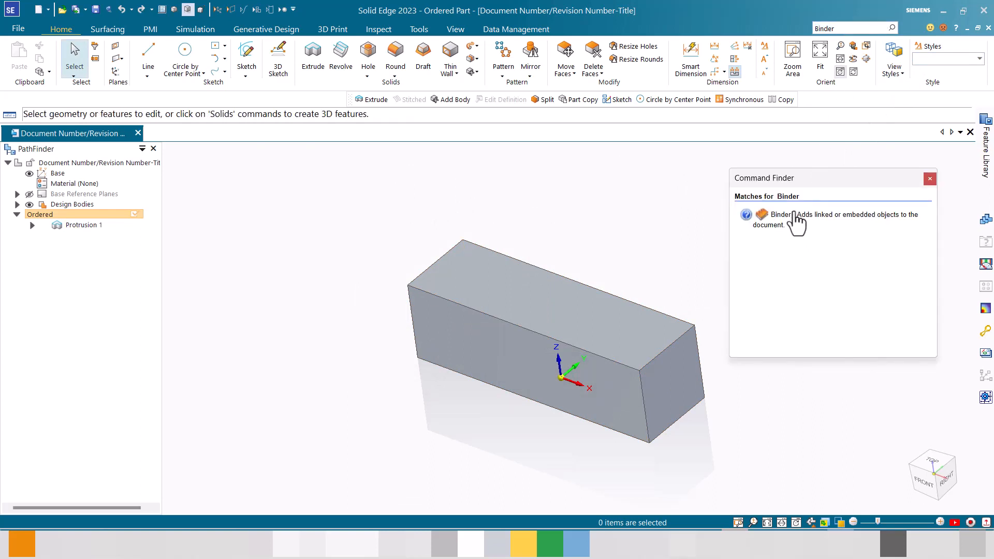
pyautogui.click(793, 212)
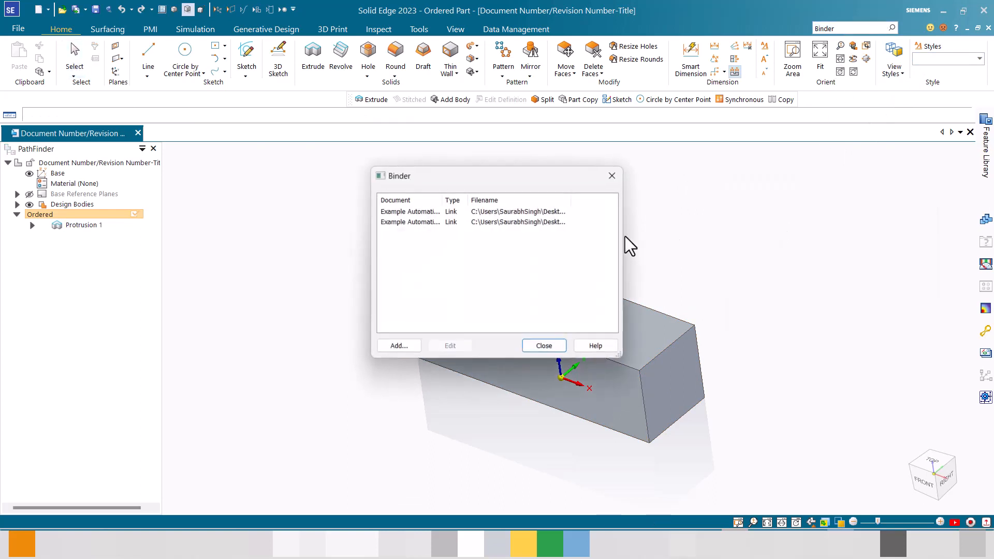
pyautogui.doubleClick(428, 213)
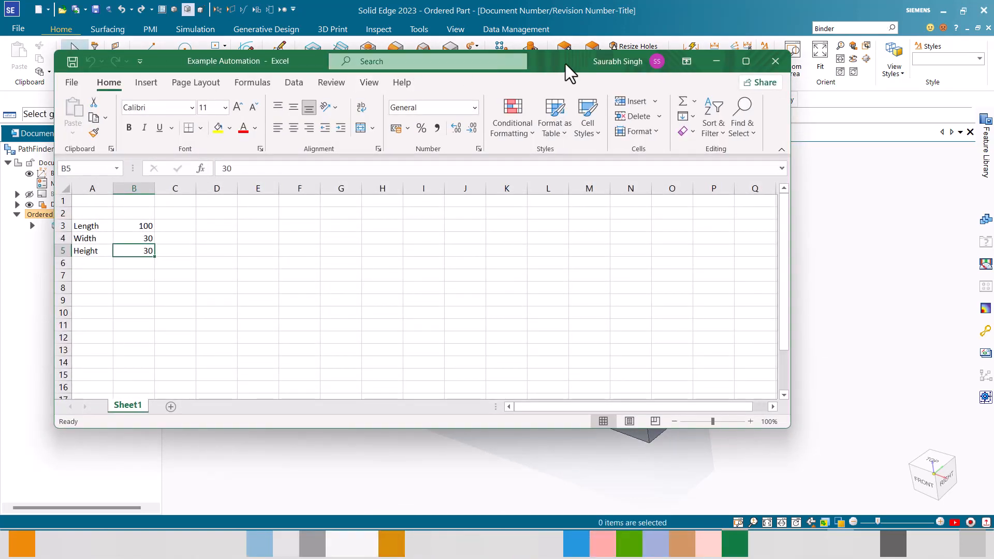
pyautogui.moveTo(410, 66); pyautogui.dragTo(716, 352)
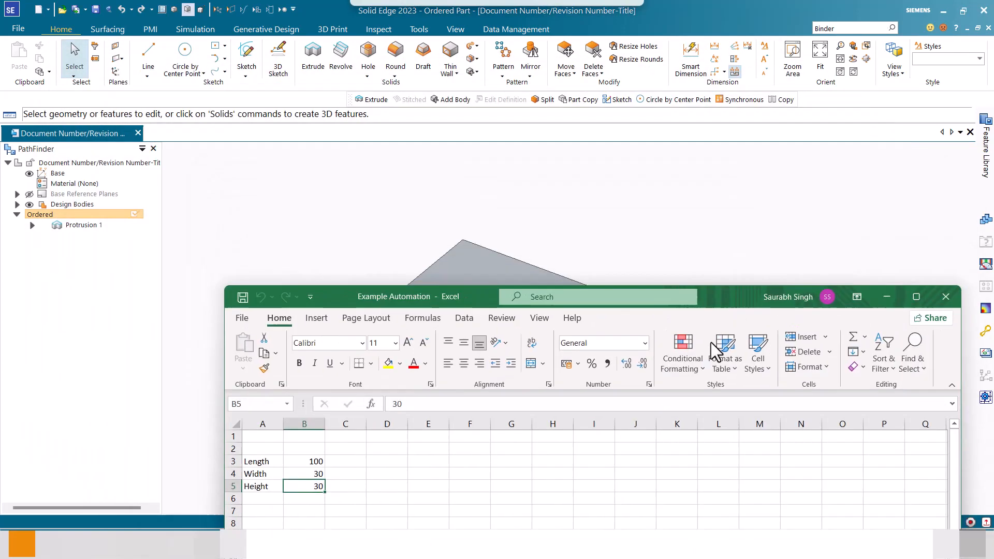
# Step: Set Length to 200, Width to 300 and Height to 10 in cells B3 to B5 to reshape the linked block
pyautogui.click(270, 516)
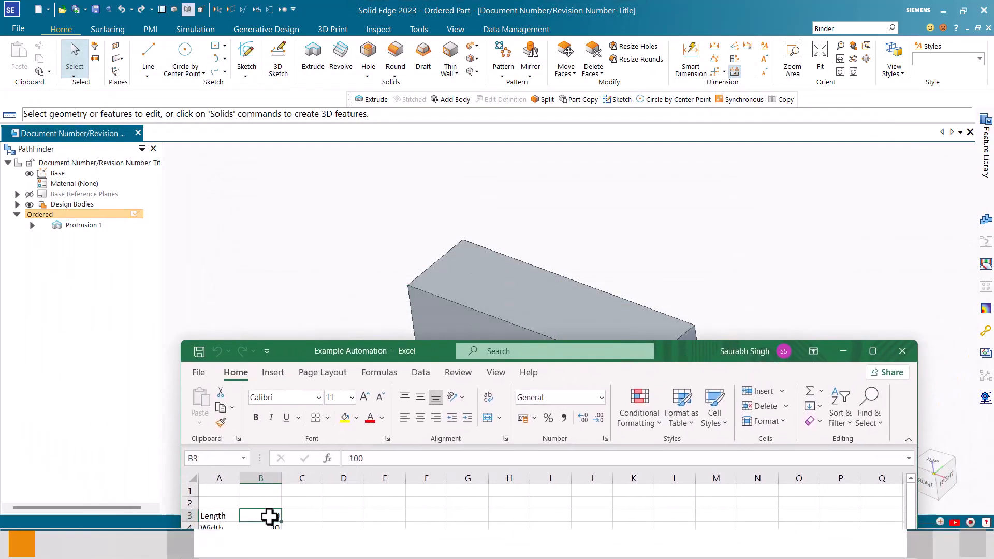
pyautogui.write('200')
pyautogui.press('Return')
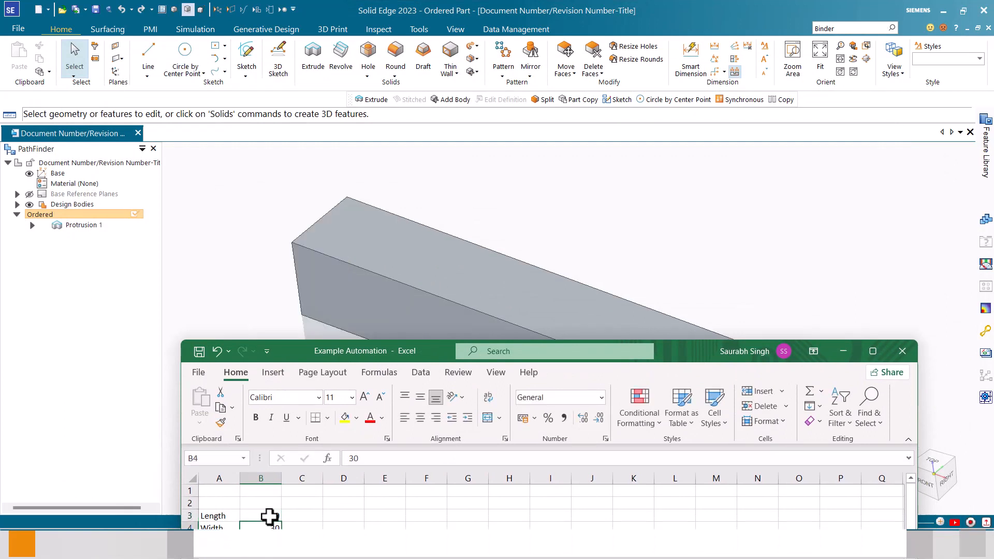
pyautogui.write('300')
pyautogui.press('Return')
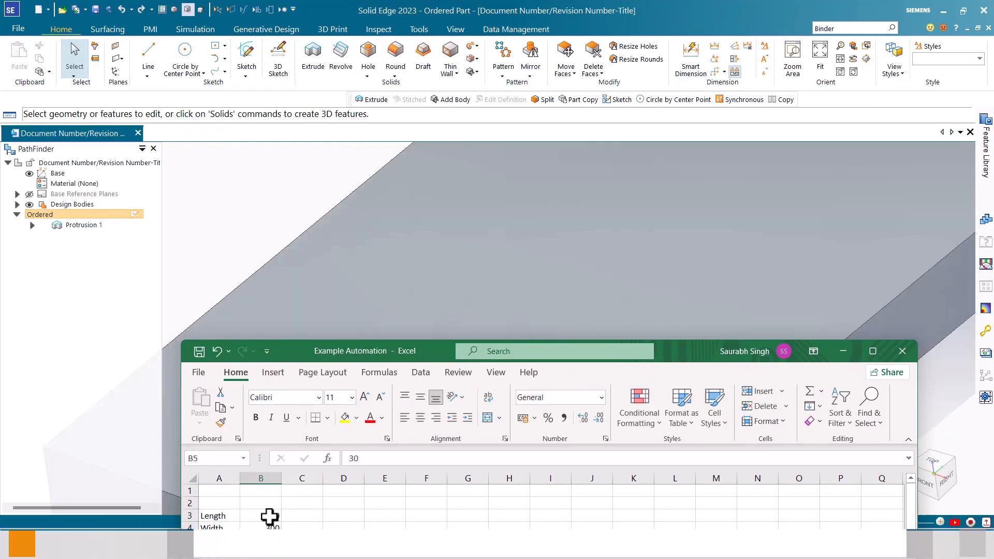
pyautogui.write('10')
pyautogui.press('Return')
pyautogui.scroll(-8, 614, 171)
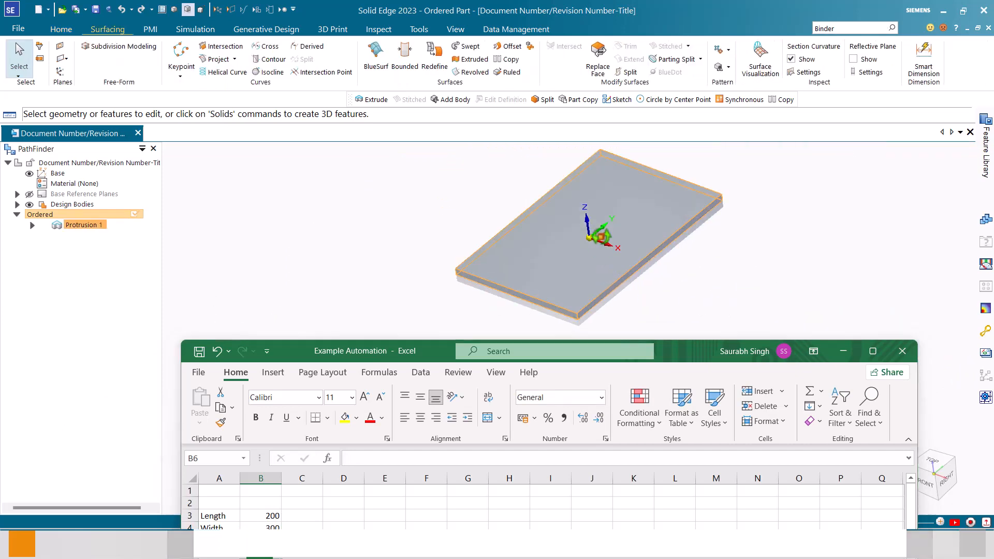
pyautogui.click(605, 277)
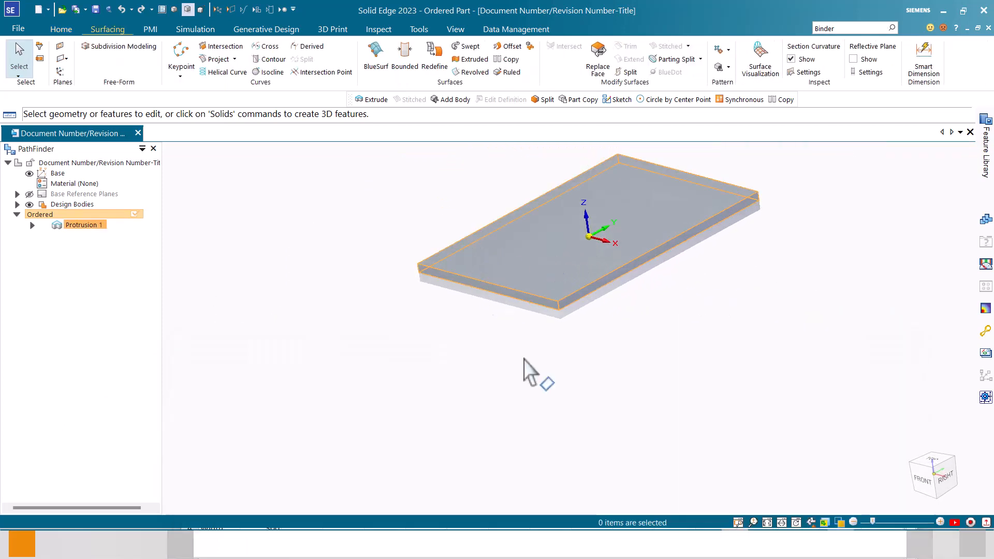
# Step: Close the Example Automation workbook and return to the Solid Edge model to view the resized block
pyautogui.click(576, 541)
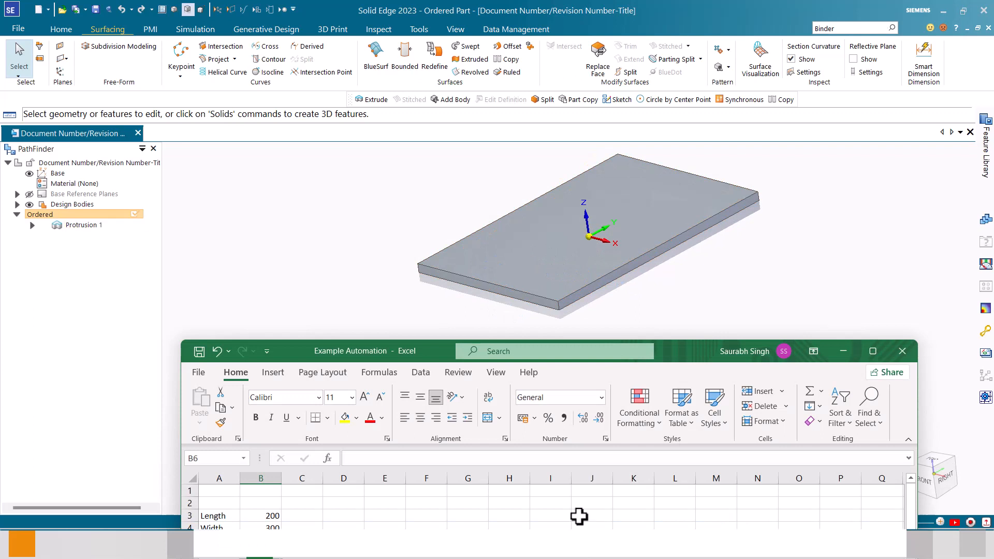
pyautogui.click(903, 351)
pyautogui.click(496, 286)
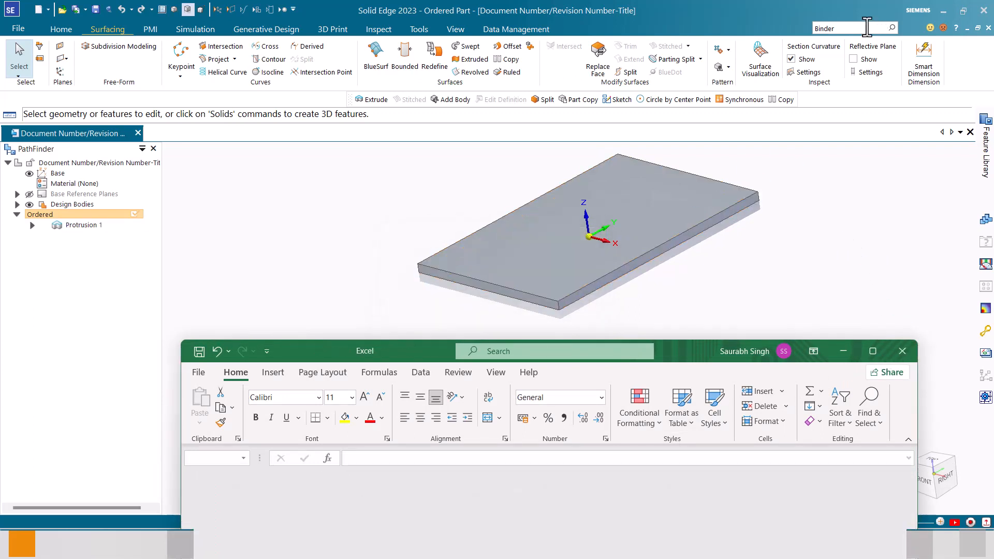
pyautogui.click(849, 29)
pyautogui.click(861, 241)
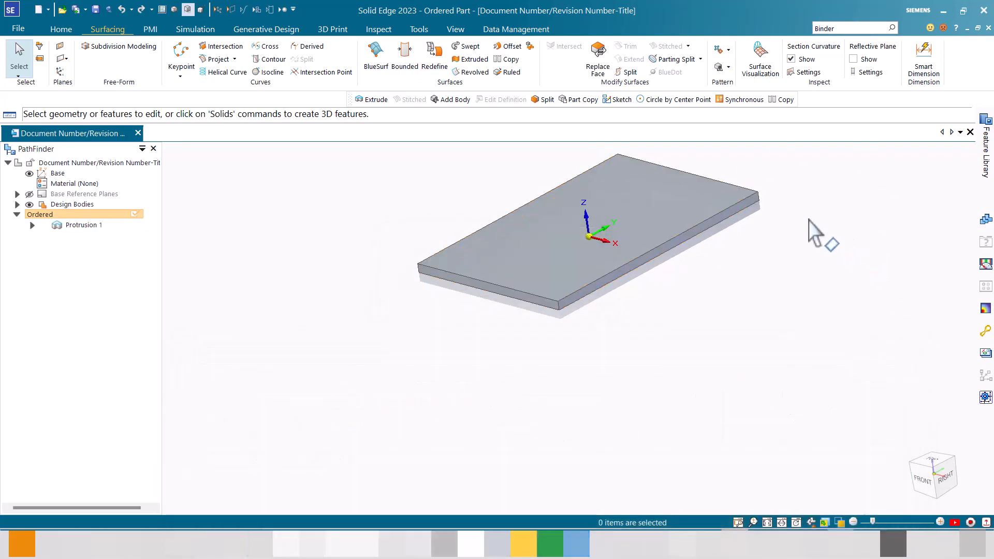
pyautogui.scroll(1, 779, 181)
pyautogui.scroll(-1, 728, 168)
pyautogui.scroll(1, 728, 167)
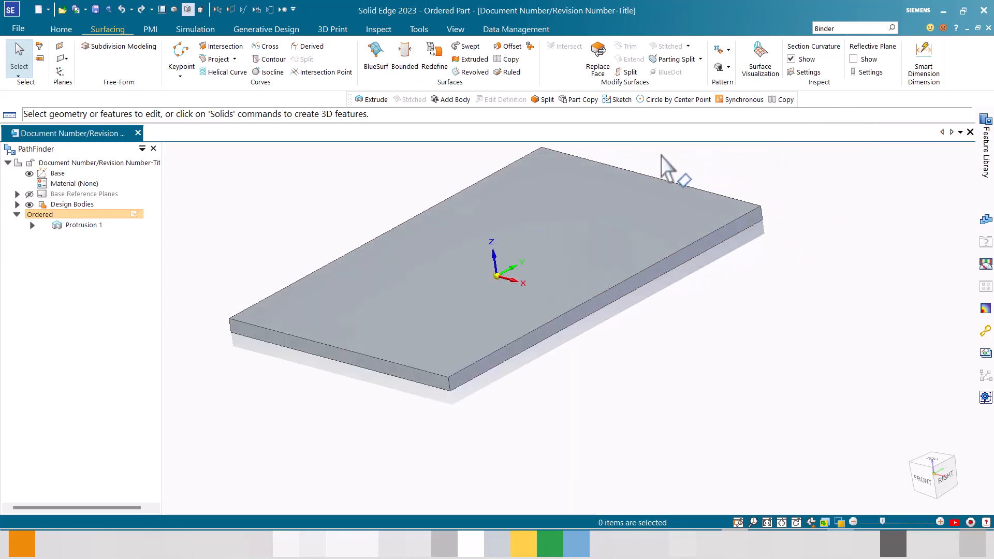